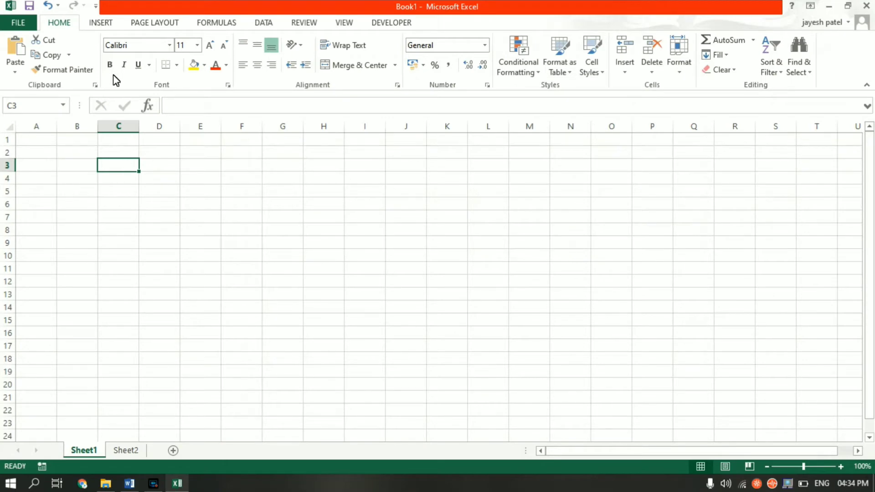
- Create a table from range C3:G16 with 'My table has headers' checked
left_click(105, 24)
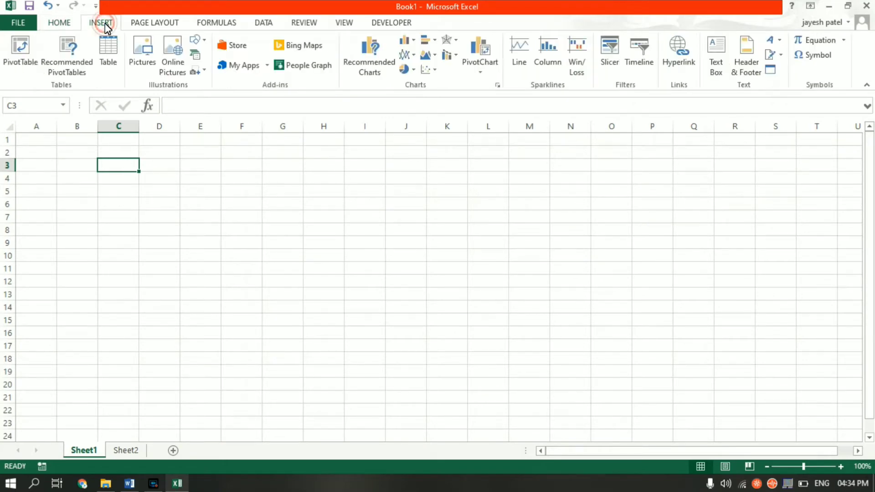
left_click(108, 51)
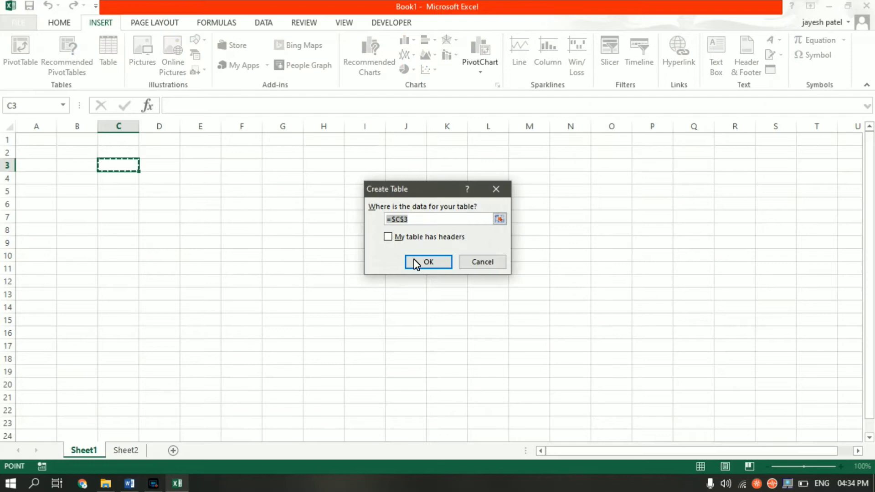
left_click(408, 219)
left_click(495, 190)
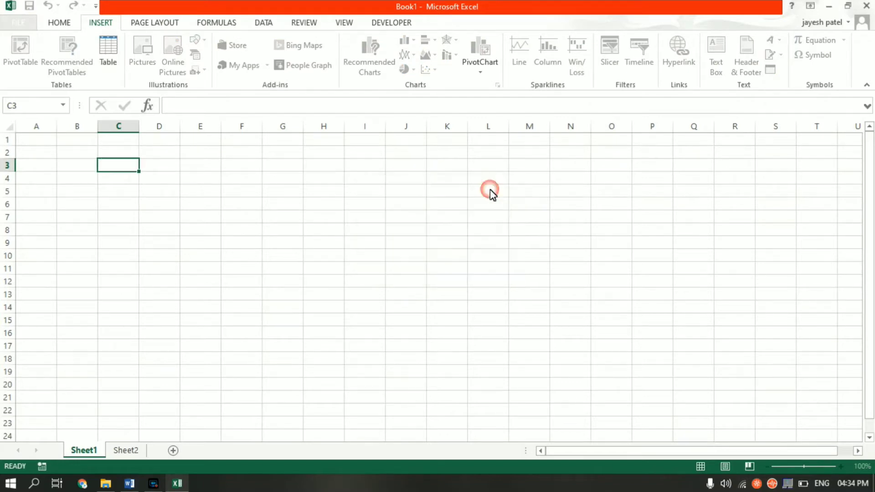
key("ctrl+t")
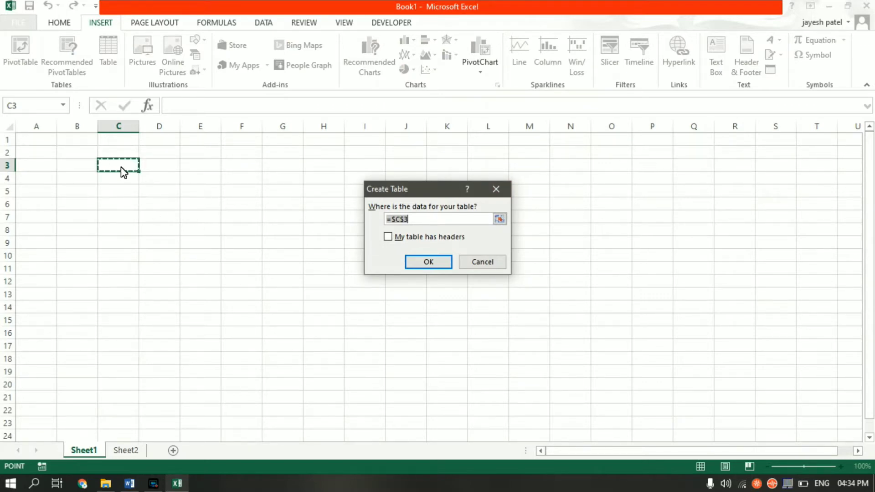
left_click_drag(122, 172, 282, 342)
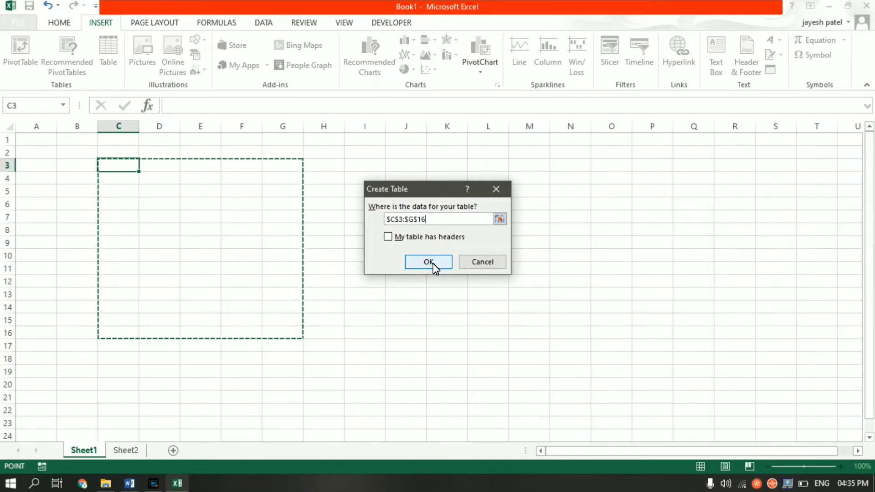
left_click(414, 239)
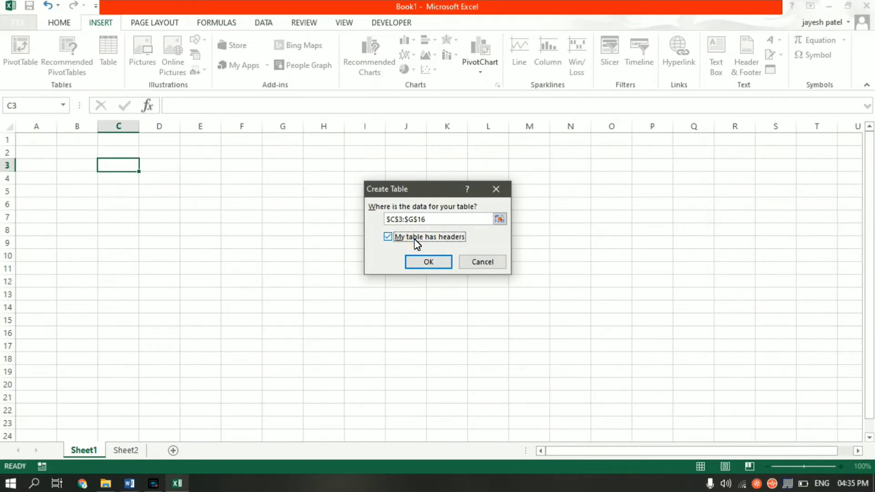
- Confirm the banded table, then drag its resize handle until it ends at row 14
left_click(428, 263)
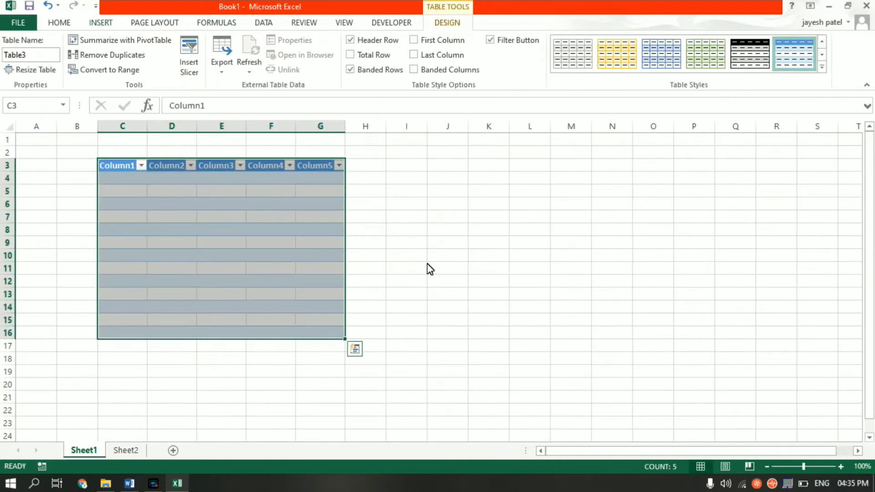
left_click(373, 259)
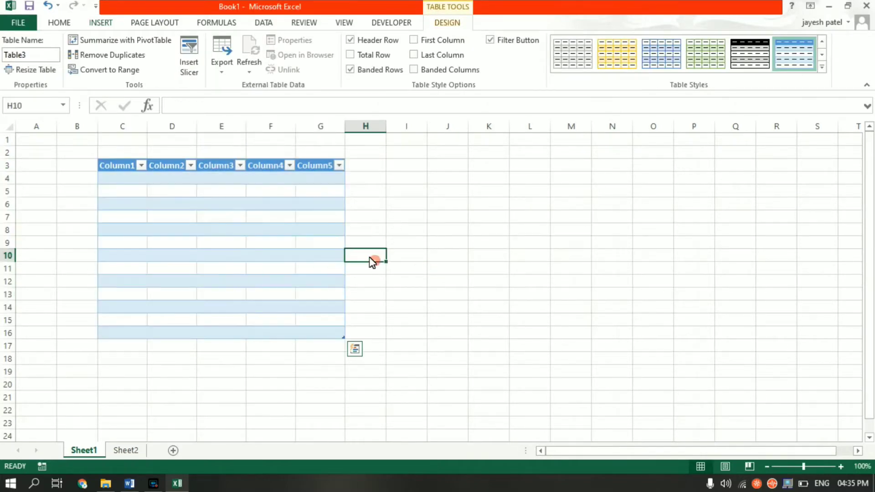
left_click(270, 217)
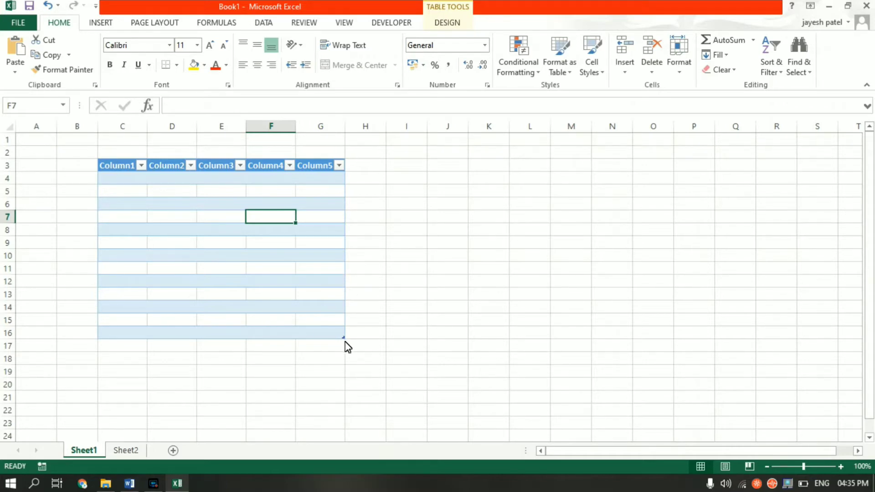
left_click_drag(343, 338, 343, 408)
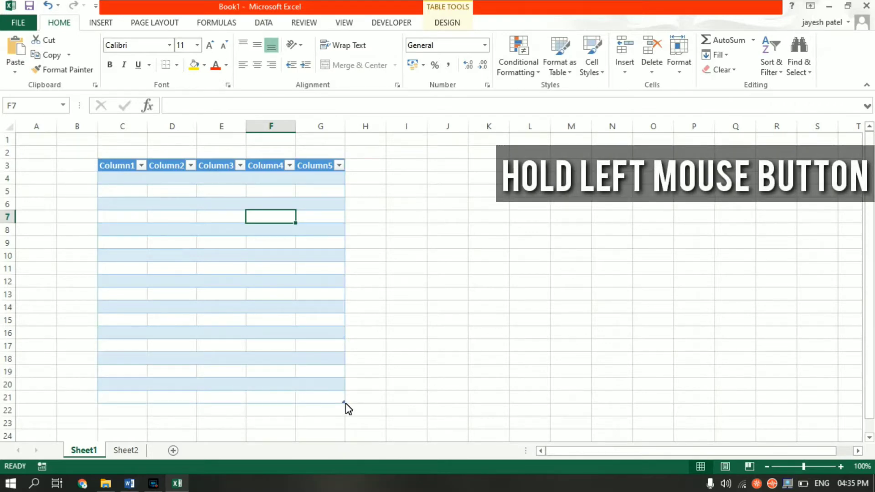
left_click_drag(345, 405, 360, 311)
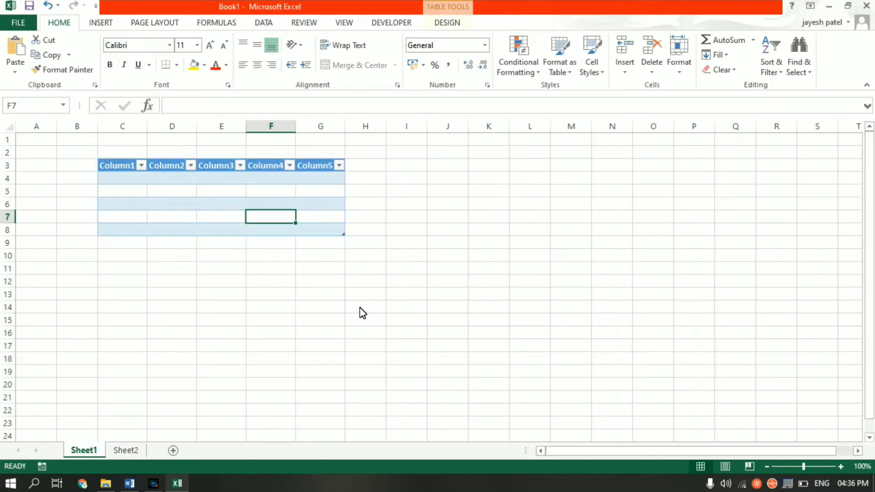
left_click_drag(343, 236, 344, 313)
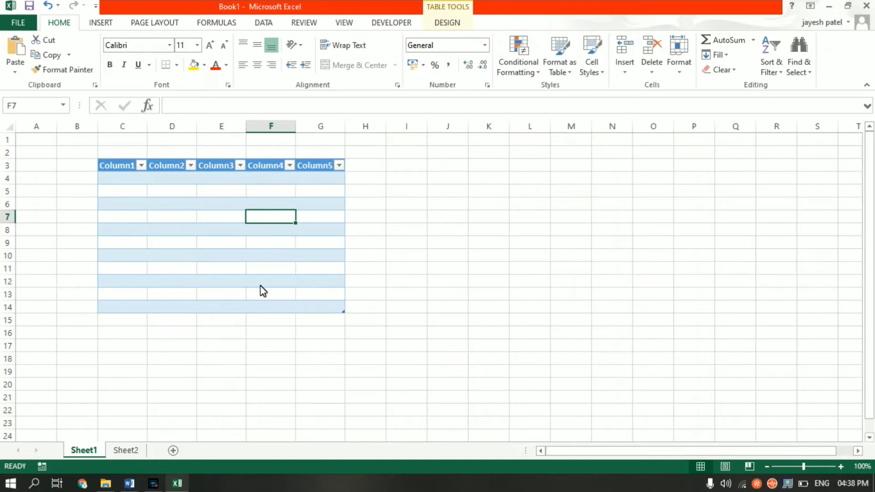
- Apply the green Medium table style from the Table Styles gallery
left_click_drag(641, 147, 497, 156)
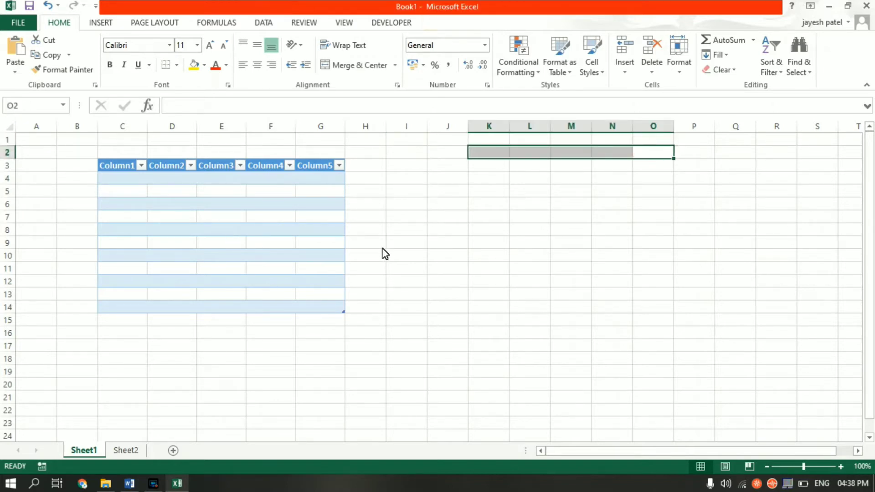
left_click(382, 248)
left_click(268, 242)
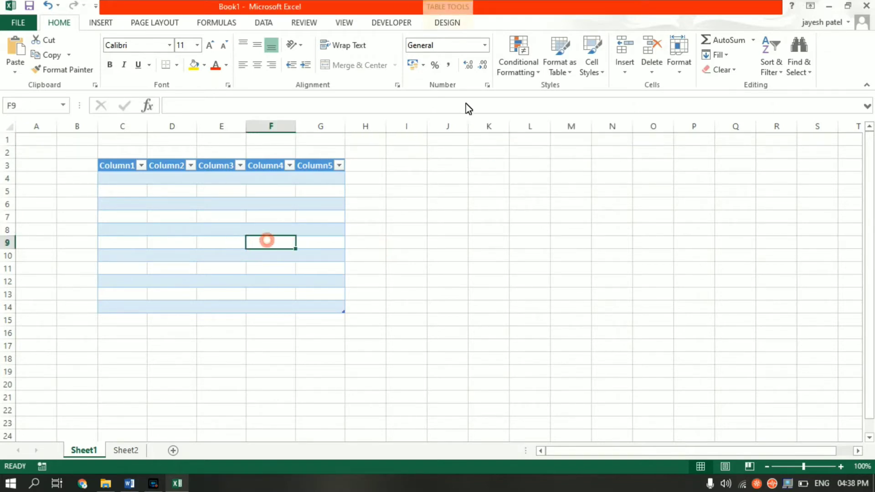
left_click(449, 24)
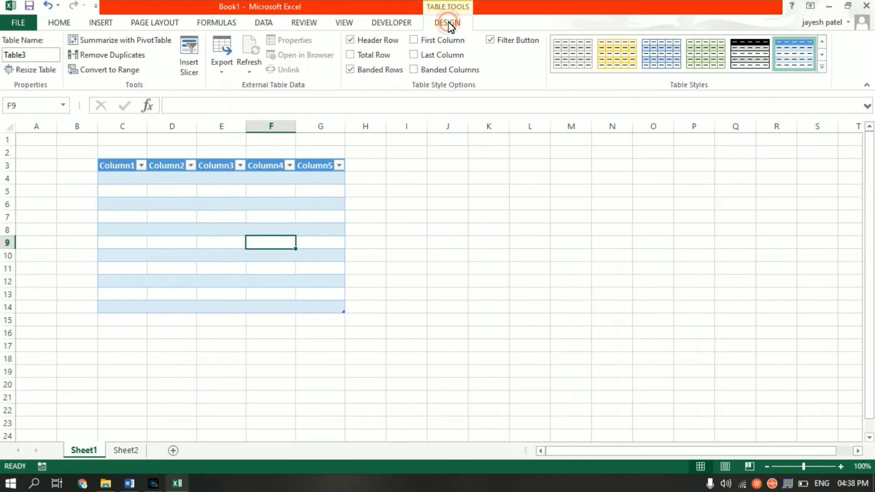
left_click(822, 68)
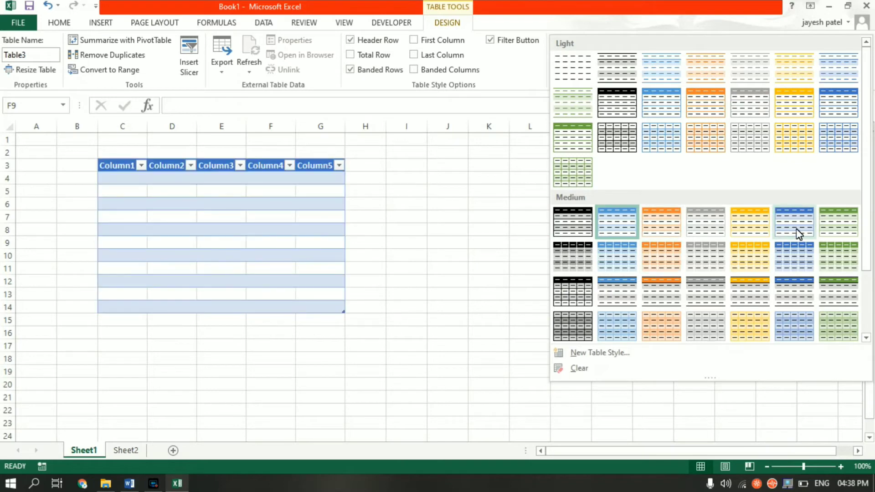
left_click(851, 226)
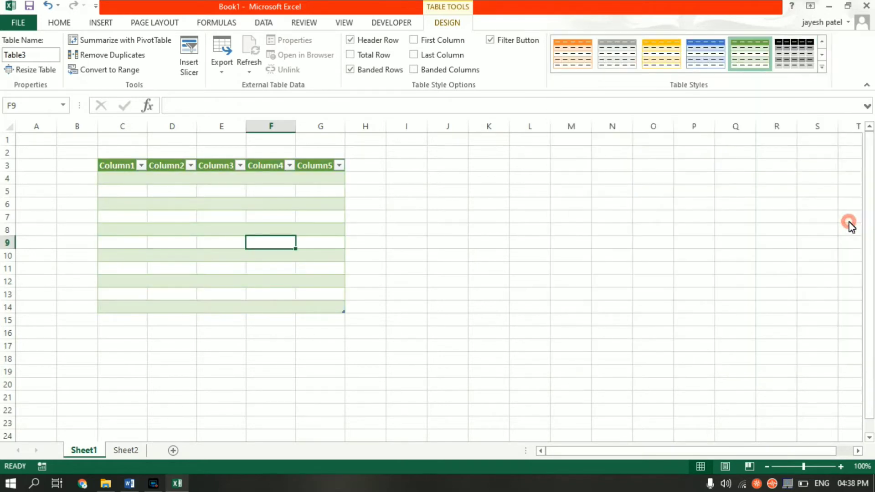
left_click(129, 169)
left_click(174, 238)
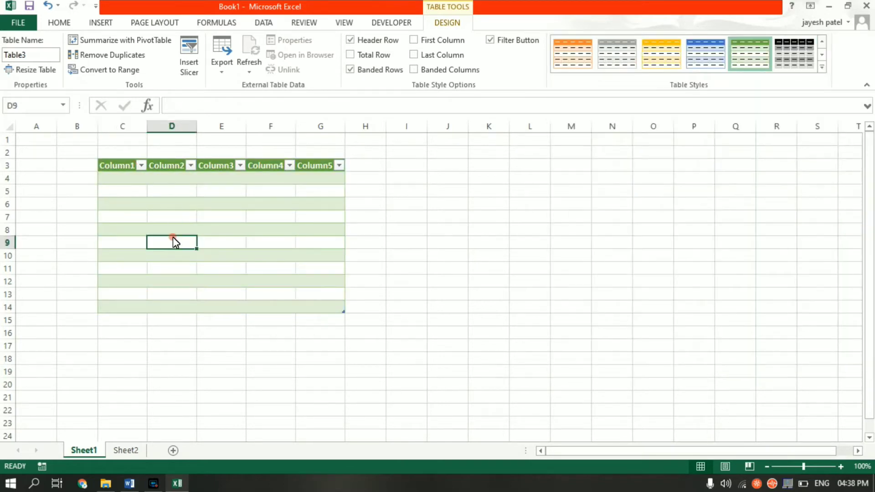
- Rename the first three headers to SrNo, Name and Sales
left_click(114, 166)
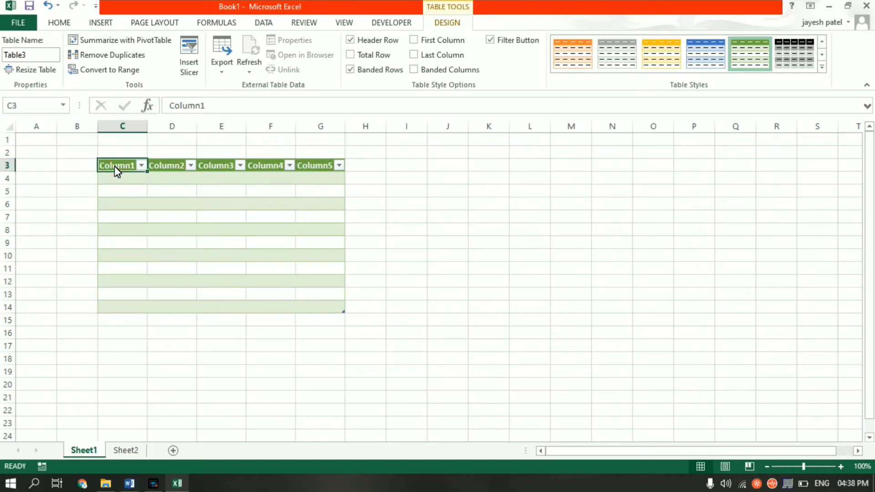
type("S")
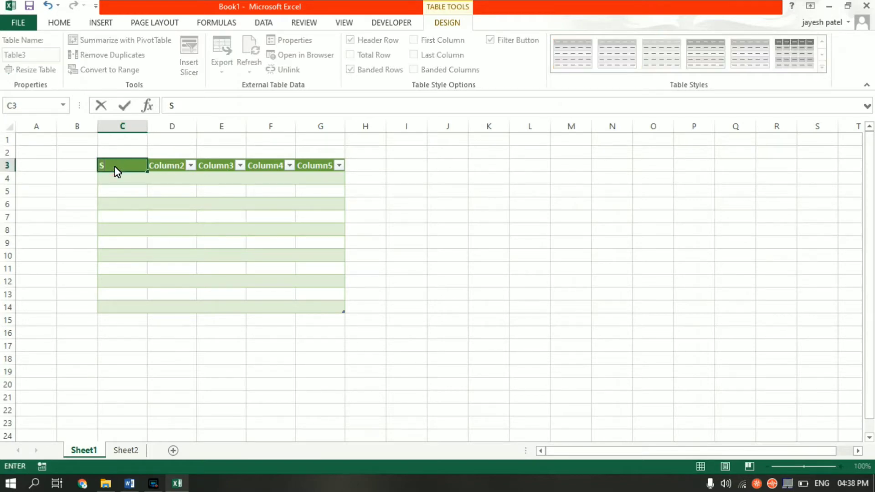
type("rNo")
left_click(171, 168)
type("Name")
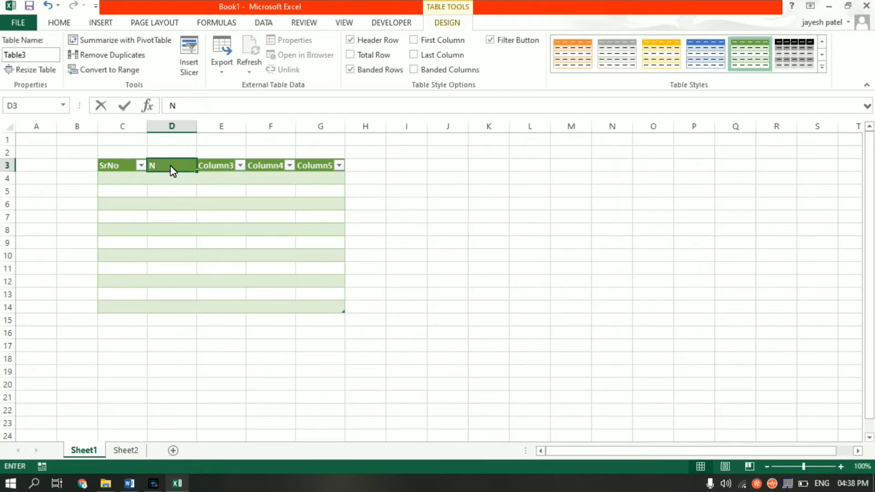
left_click(210, 168)
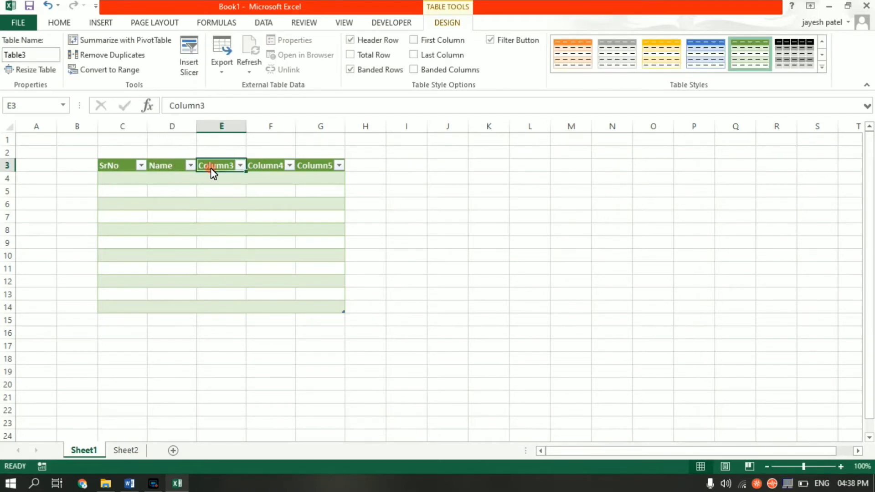
type("a")
key("BackSpace")
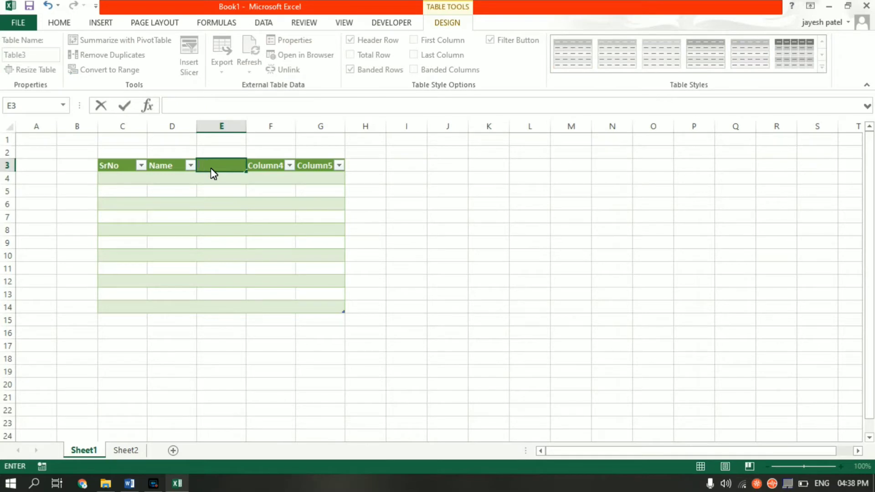
type("Sales")
left_click(185, 189)
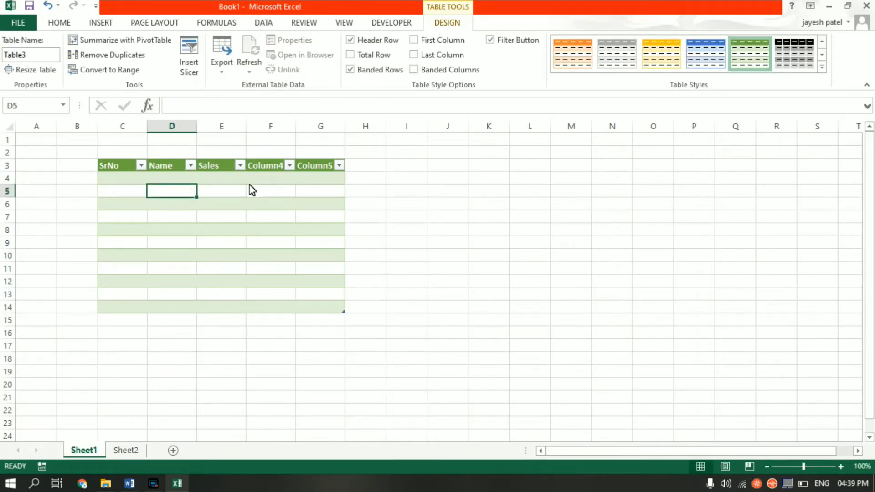
- Enter 1 in C4 and 2 in C5 under SrNo
left_click(116, 213)
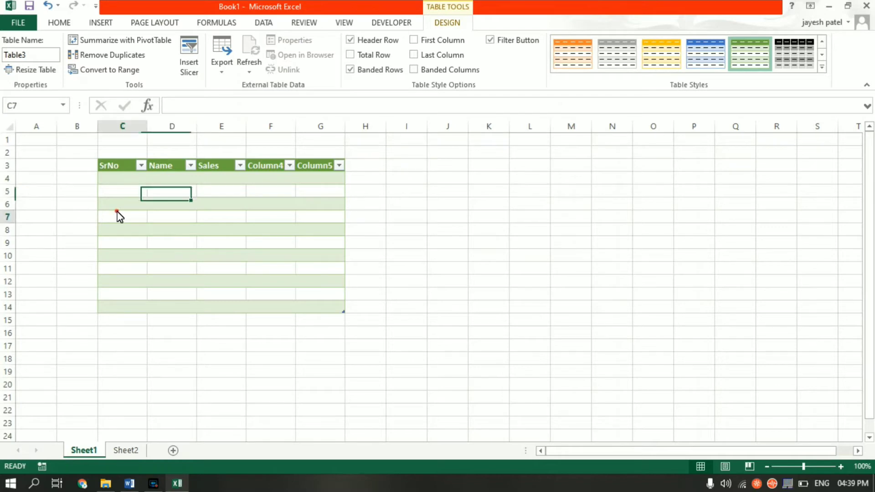
left_click(114, 181)
type("1")
key("Return")
type("2")
key("Return")
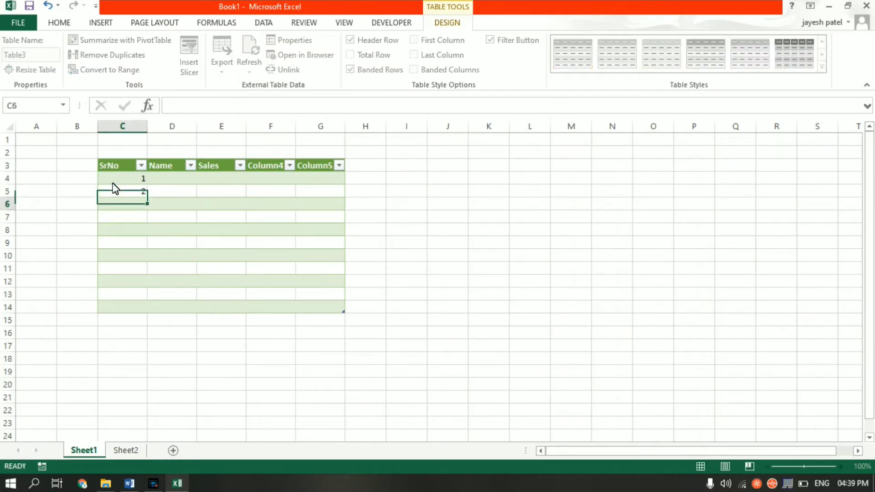
left_click(137, 191)
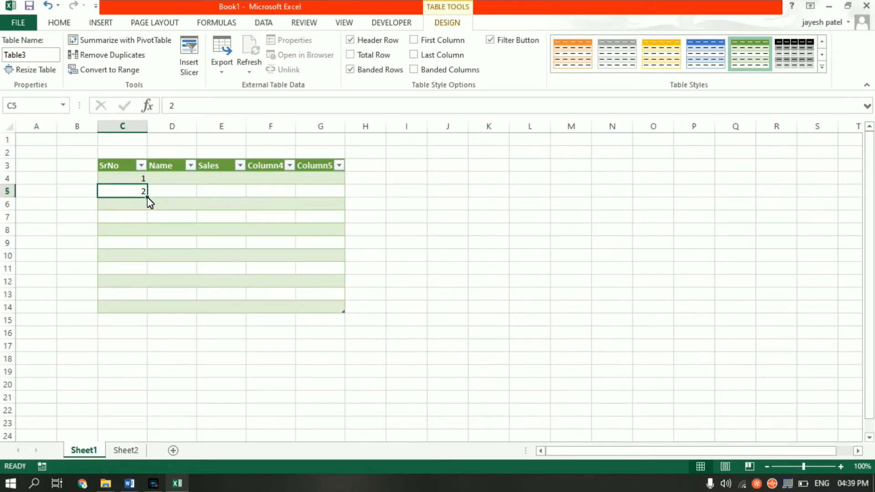
- Fill the SrNo column down to C14 as a series running 1 to 11
left_click_drag(147, 197, 146, 308)
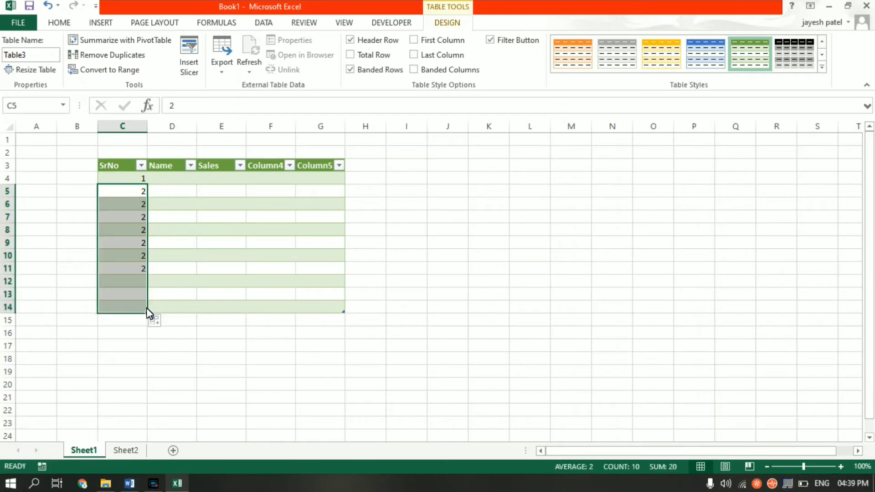
left_click(166, 324)
left_click(171, 352)
left_click(189, 269)
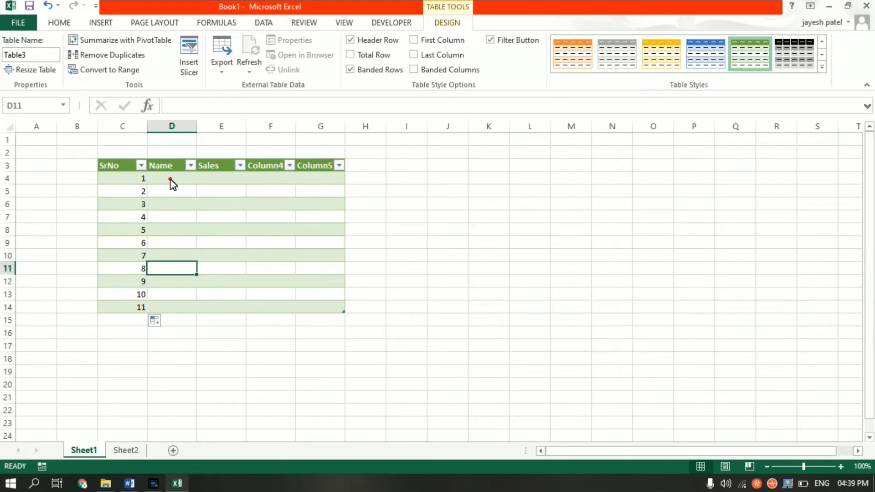
- Enter the names cvzfv in D4 and fdx in D5
left_click(171, 183)
type("cvzfv")
left_click(177, 194)
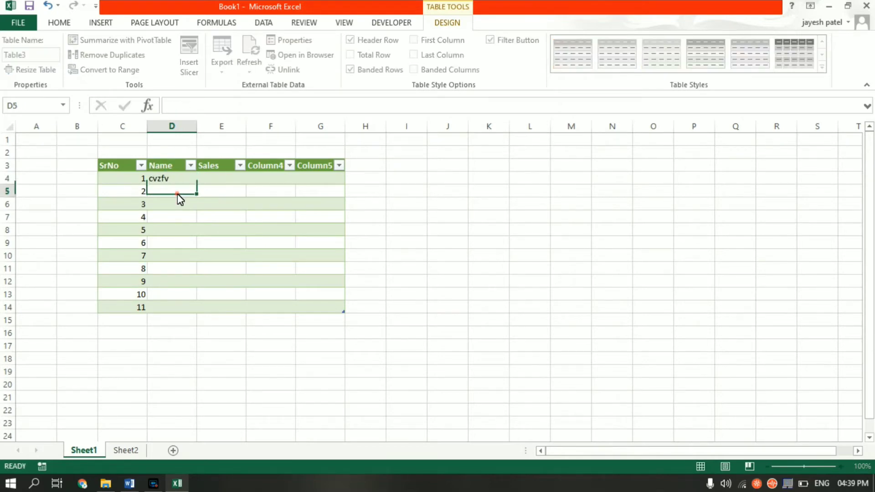
type("fdx")
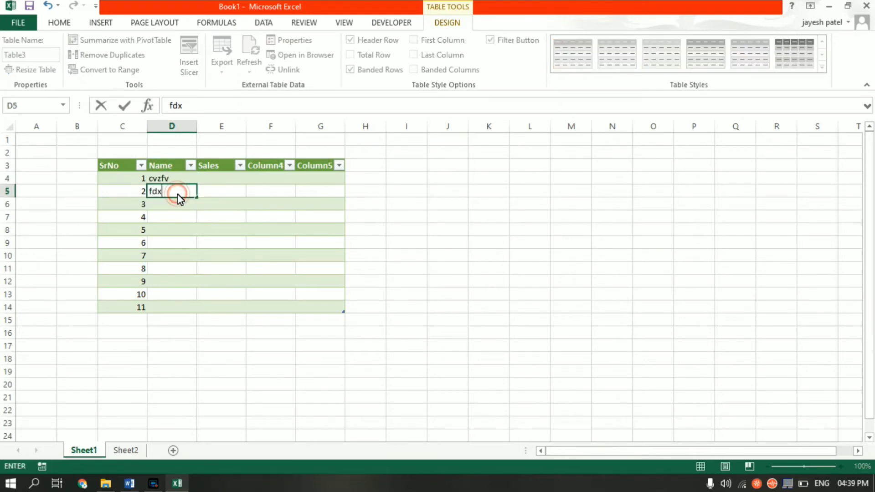
left_click(239, 214)
left_click(361, 229)
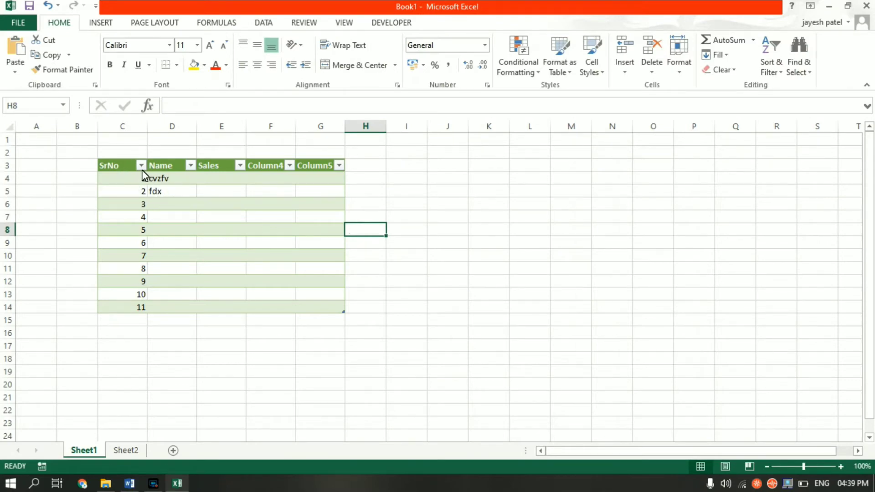
- Left-align the entire SrNo column C
left_click(127, 130)
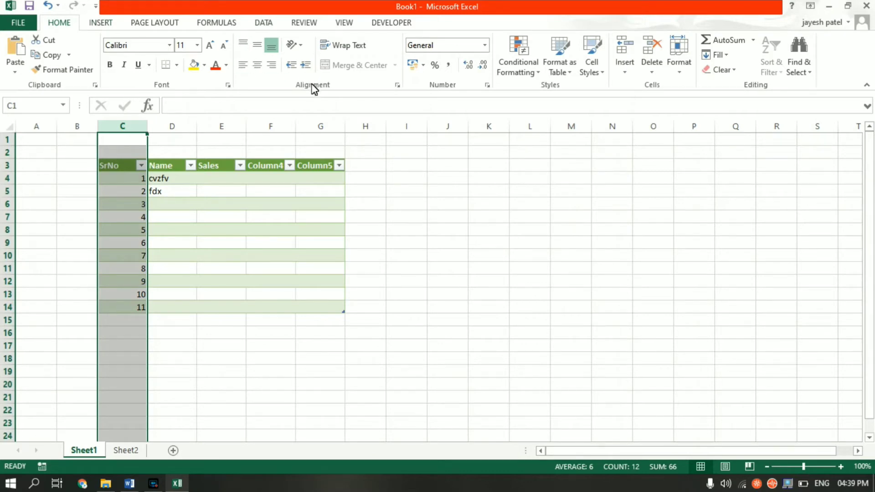
left_click(244, 66)
left_click(285, 248)
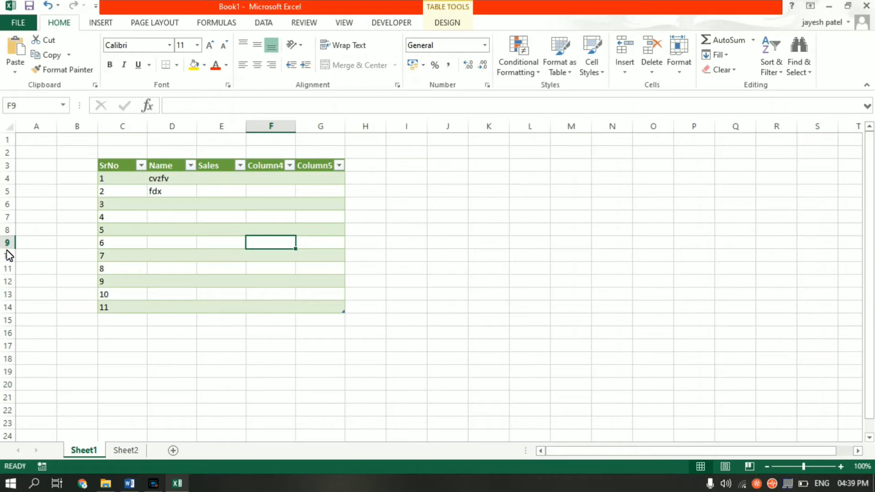
- Give rows 4 through 14 a uniform height of 23.25
left_click_drag(9, 250, 9, 266)
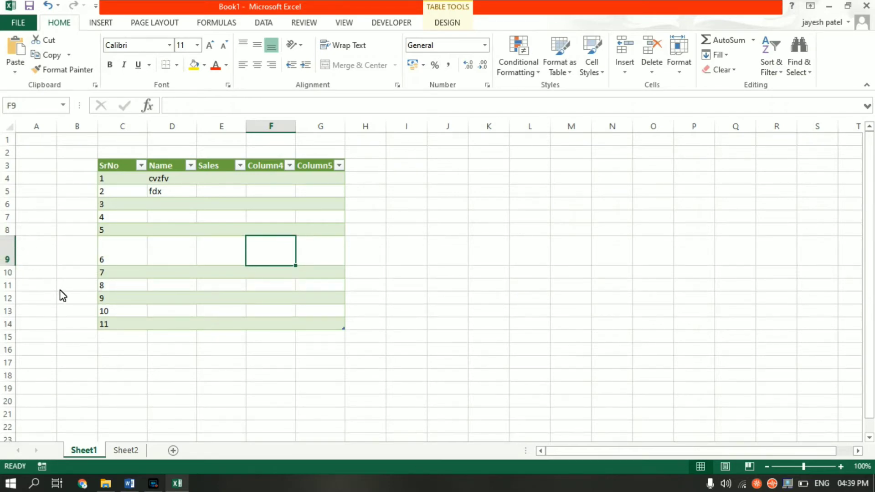
left_click(11, 299)
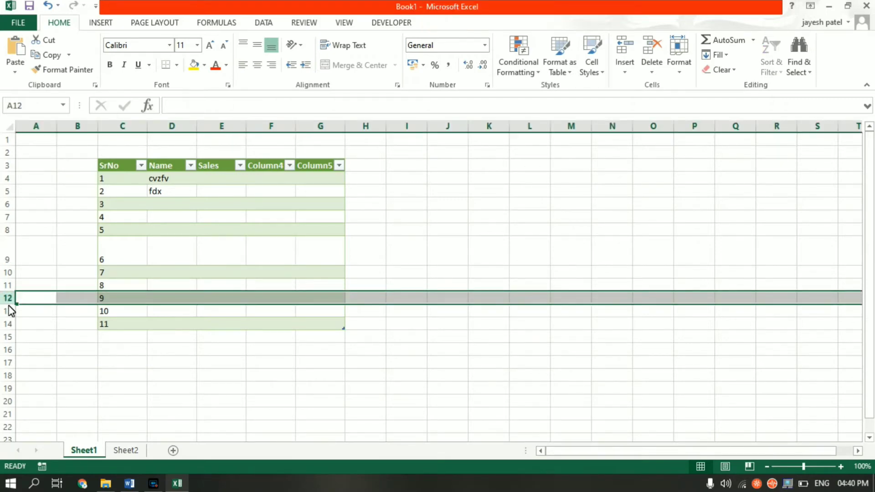
left_click_drag(9, 306, 9, 321)
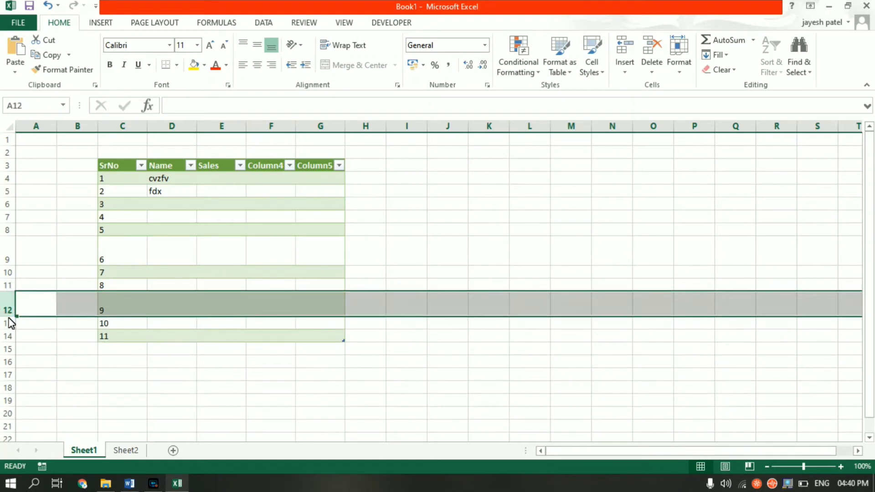
left_click(99, 313)
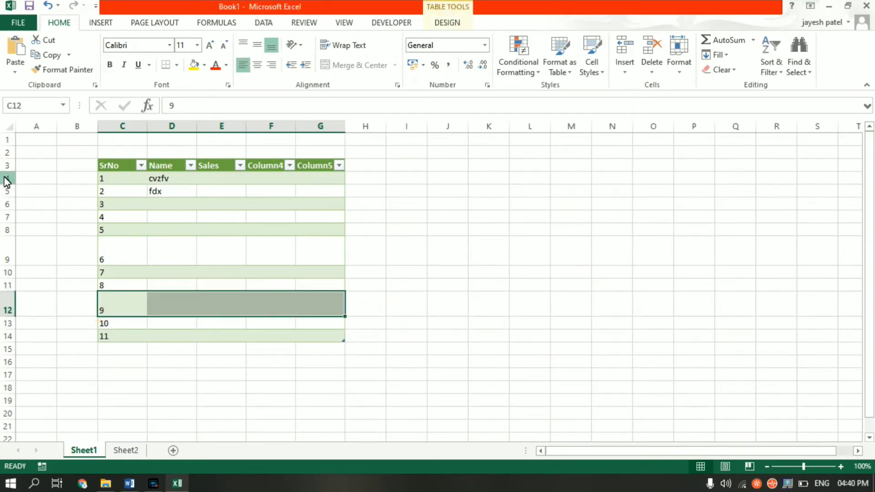
left_click_drag(4, 180, 2, 339)
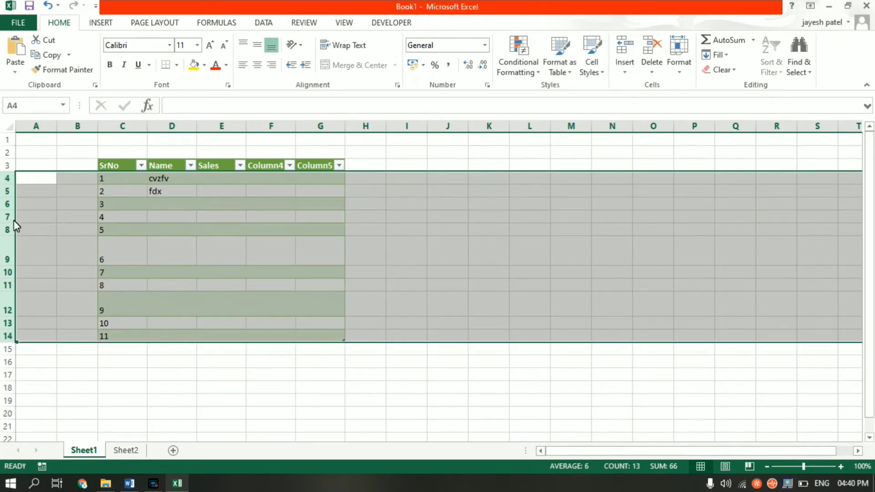
left_click_drag(10, 187, 10, 192)
left_click(213, 255)
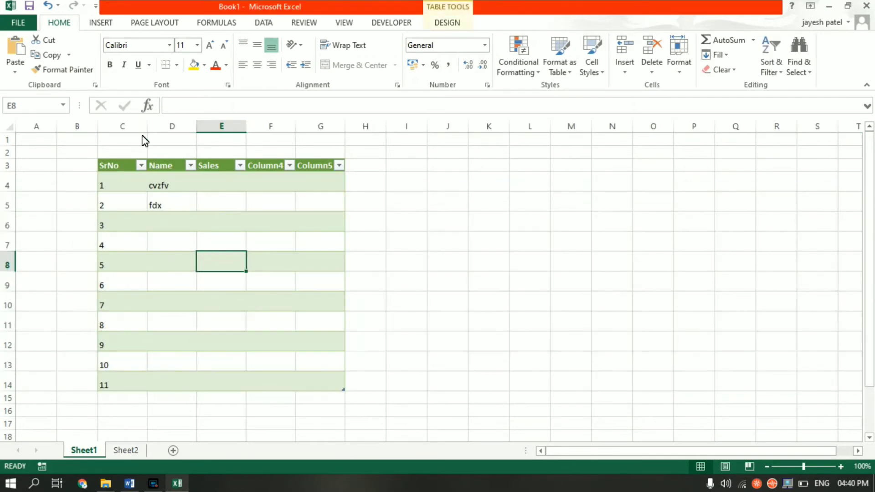
- Widen columns C through G equally
left_click_drag(140, 126, 326, 127)
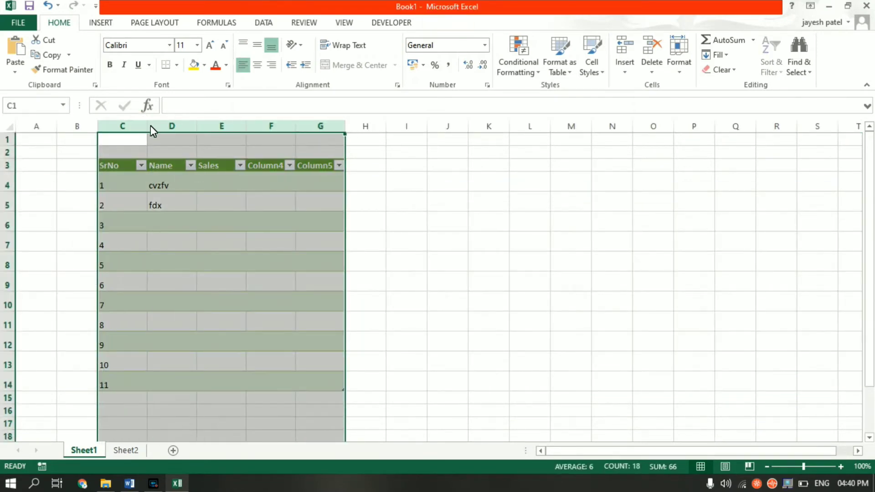
left_click_drag(150, 126, 163, 128)
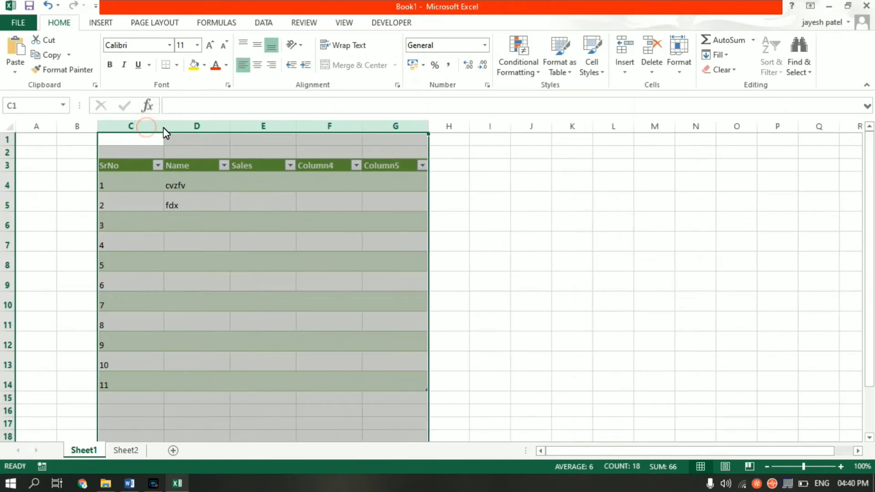
left_click(521, 228)
left_click(219, 189)
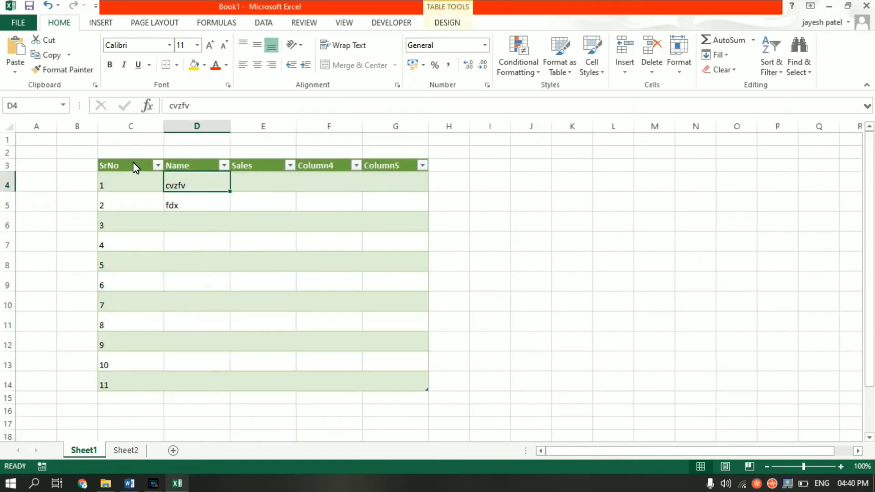
- Add a thick outside border and All Borders to C3:G14
left_click_drag(132, 171, 404, 393)
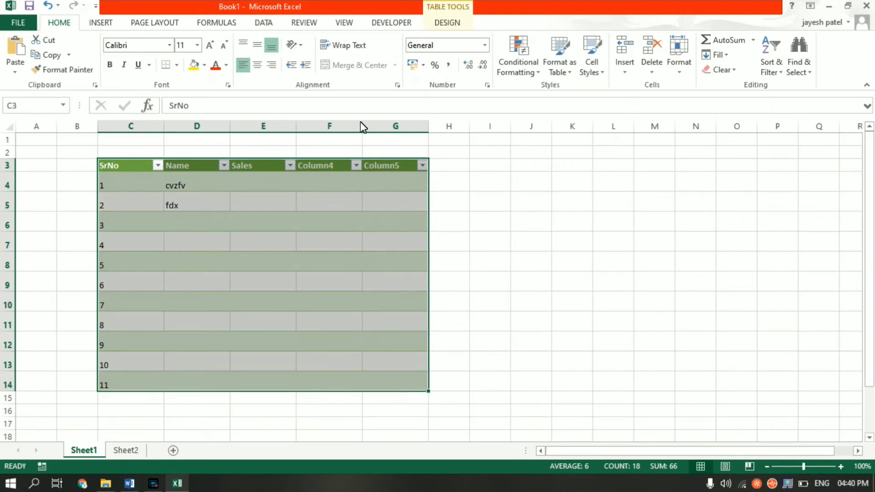
left_click(177, 65)
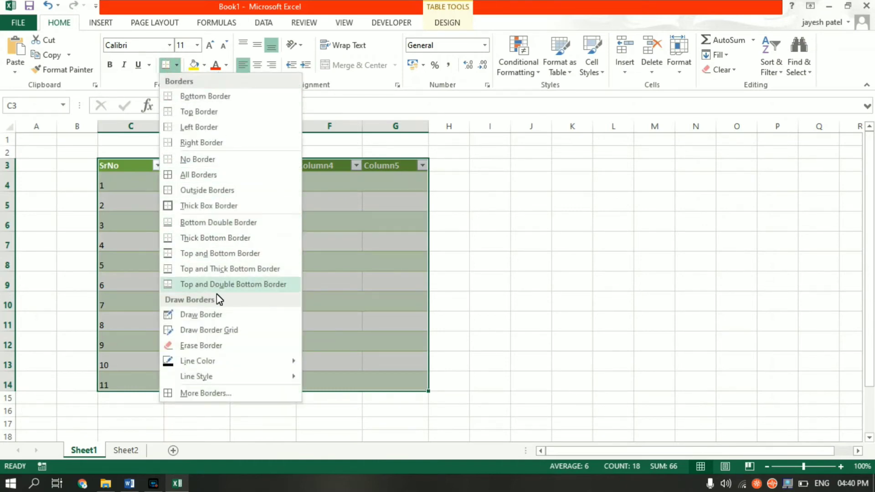
left_click(222, 209)
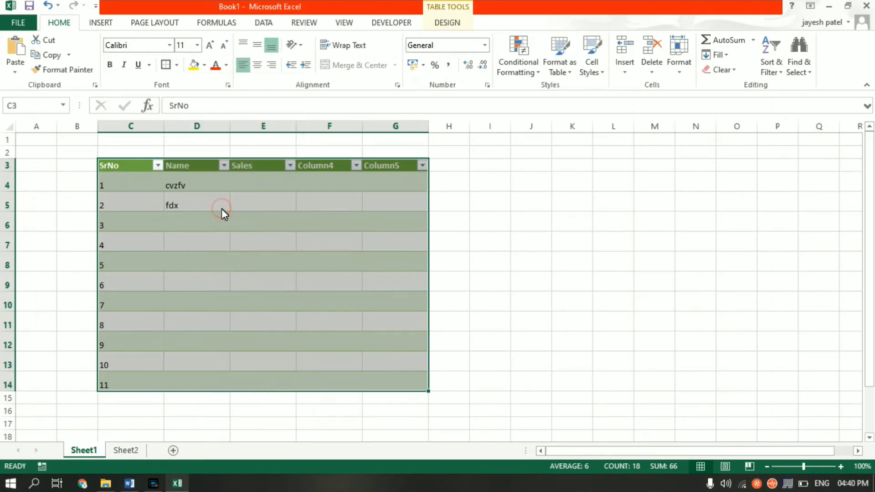
left_click(342, 271)
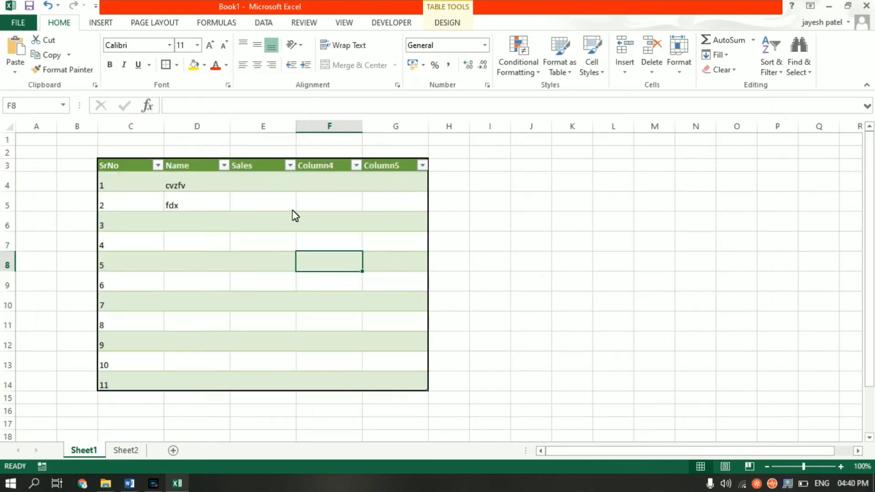
left_click_drag(129, 167, 381, 392)
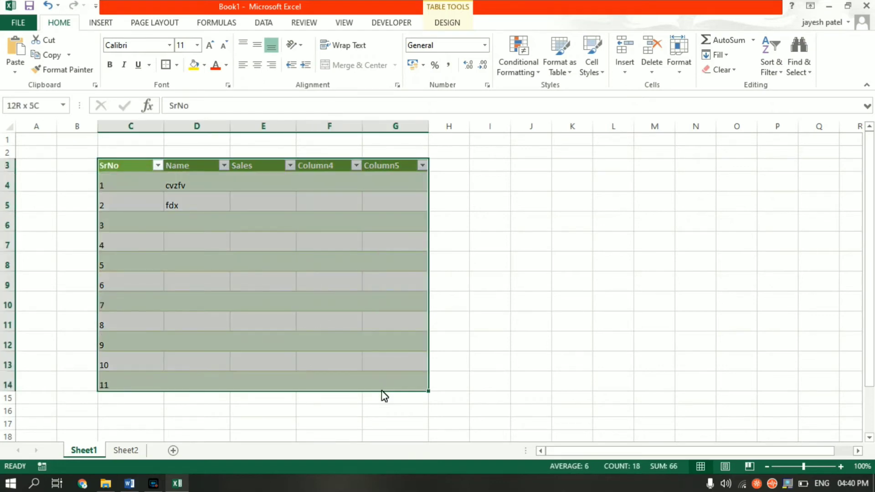
left_click(178, 69)
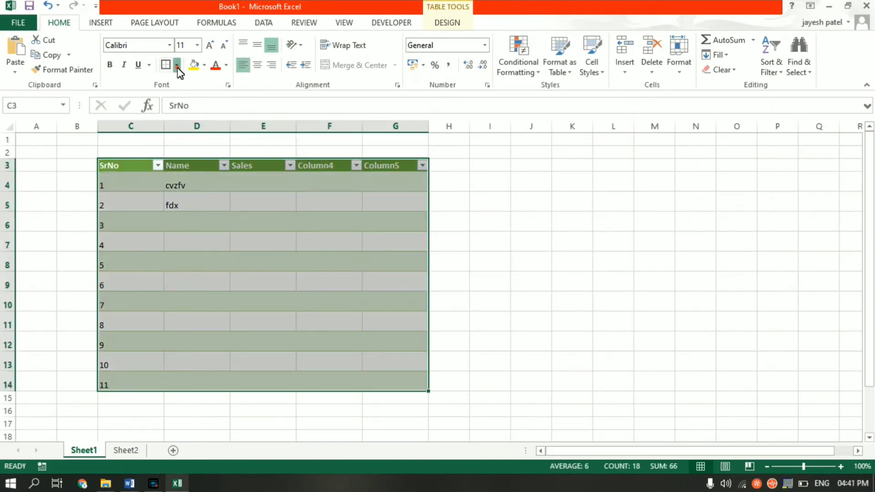
left_click(217, 175)
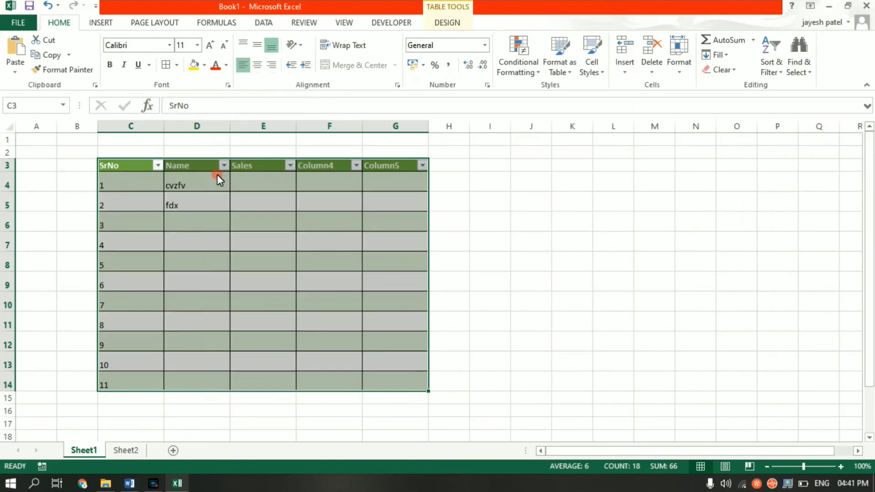
left_click(479, 279)
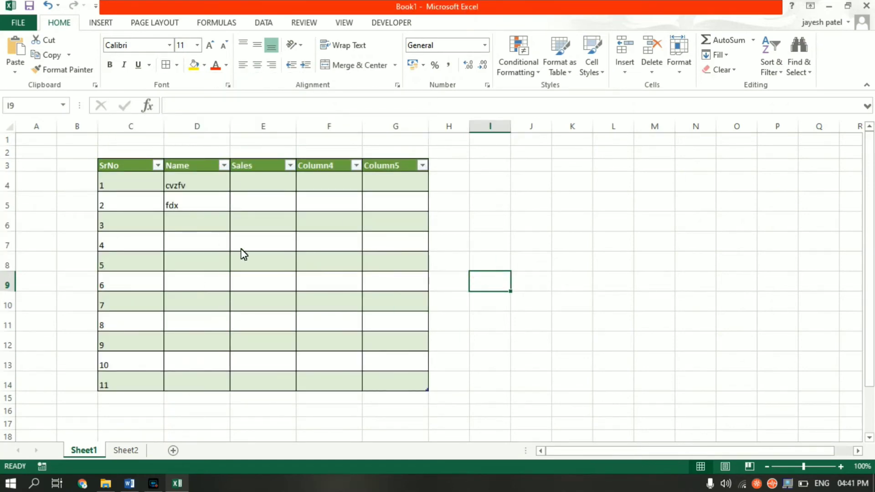
- Sort the SrNo column Largest to Smallest so it runs 11 down to 1
left_click(324, 243)
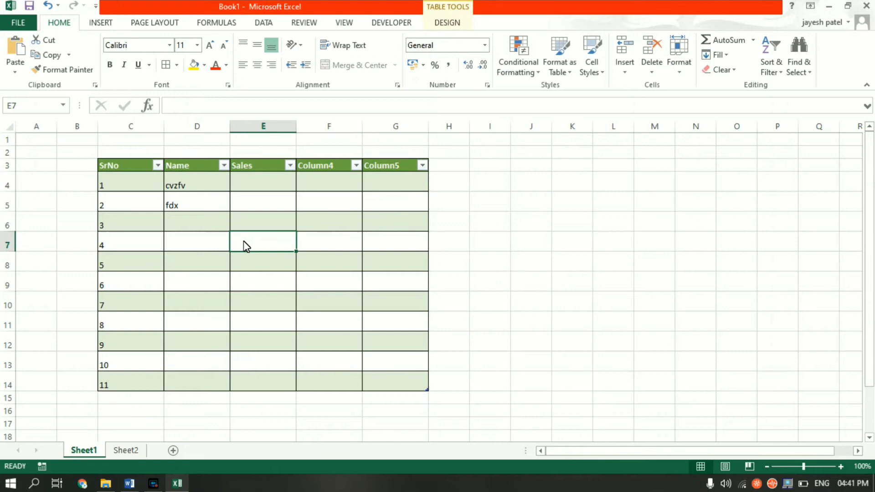
left_click(354, 220)
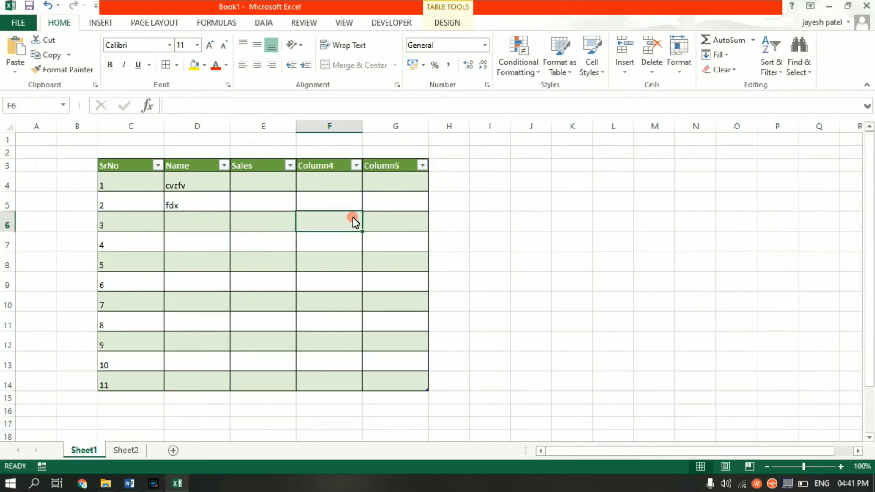
left_click(240, 224)
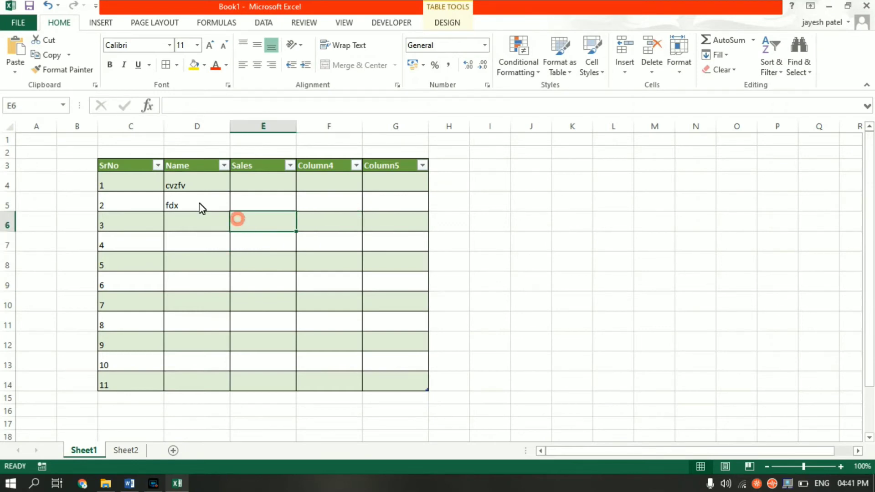
left_click(157, 166)
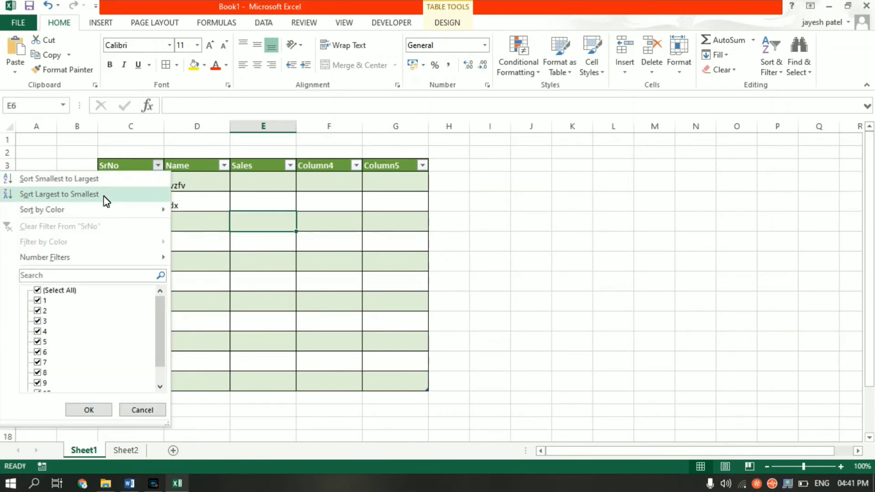
left_click(213, 236)
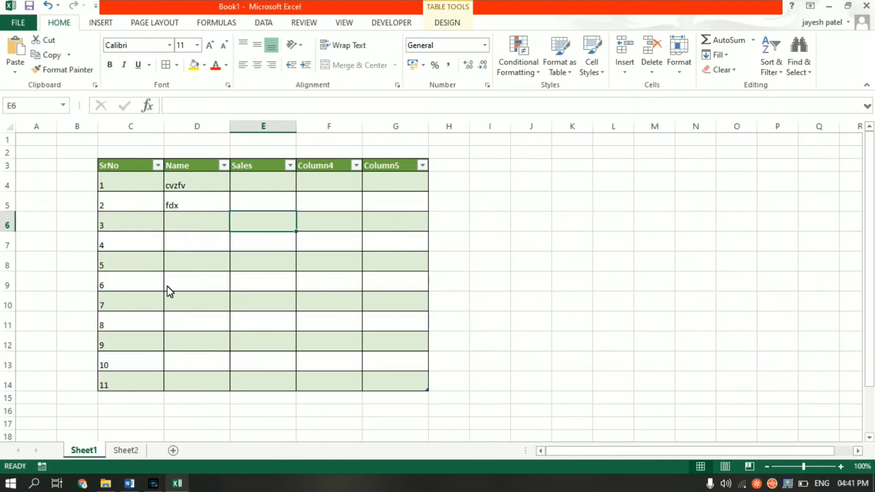
left_click(158, 166)
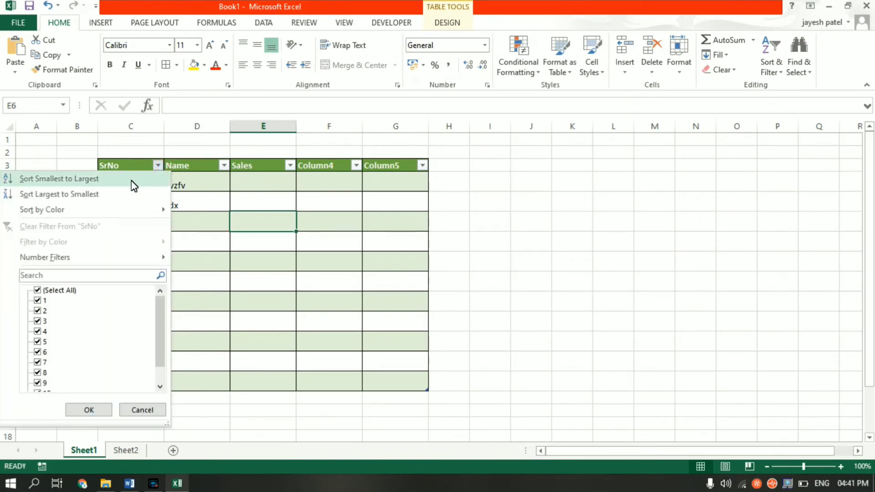
left_click(127, 196)
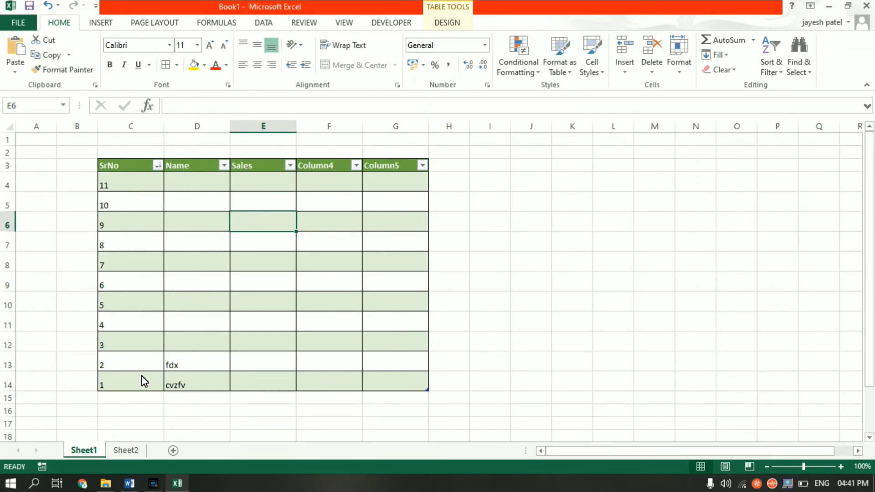
left_click(188, 263)
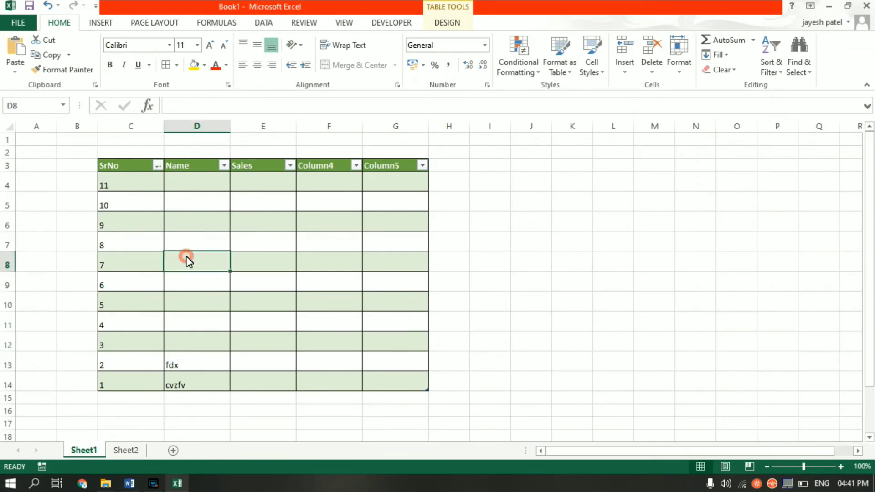
- Enter Sales values 25000 in E4, 25 in E5 and 35500 for SrNo 8
left_click(276, 187)
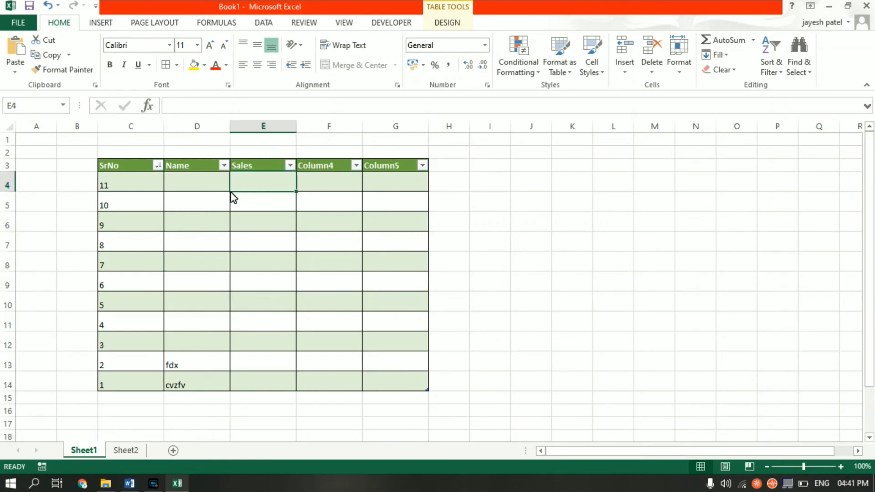
left_click(428, 231)
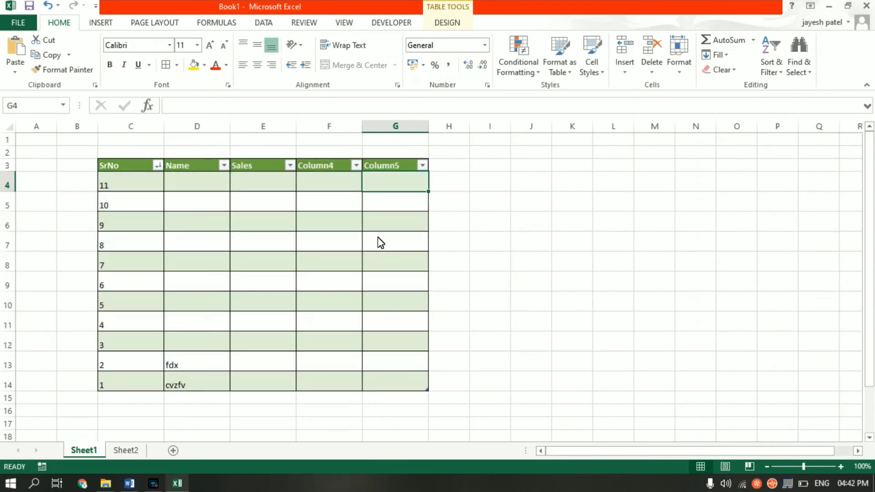
left_click(377, 237)
left_click(254, 188)
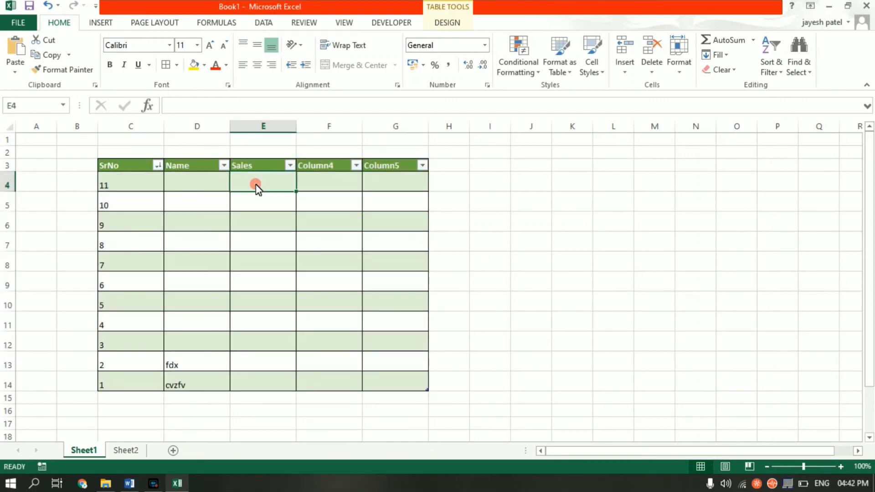
type("25000")
key("Return")
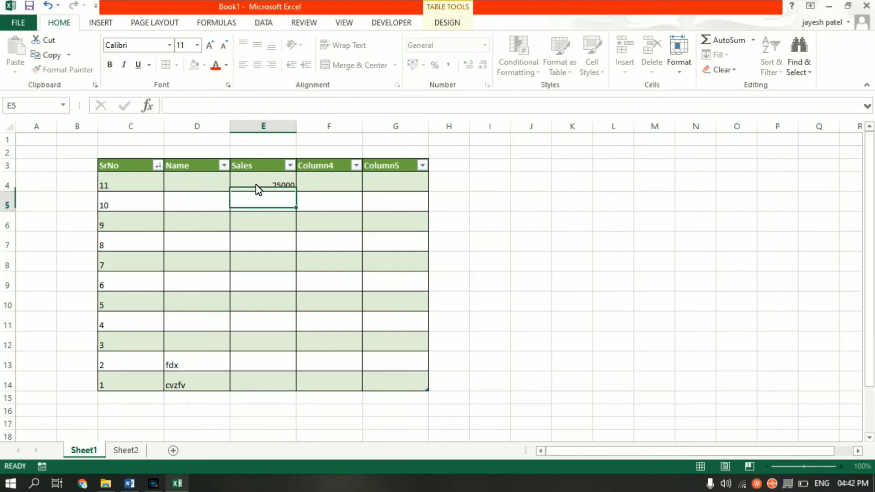
type("25")
key("Return")
key("Return")
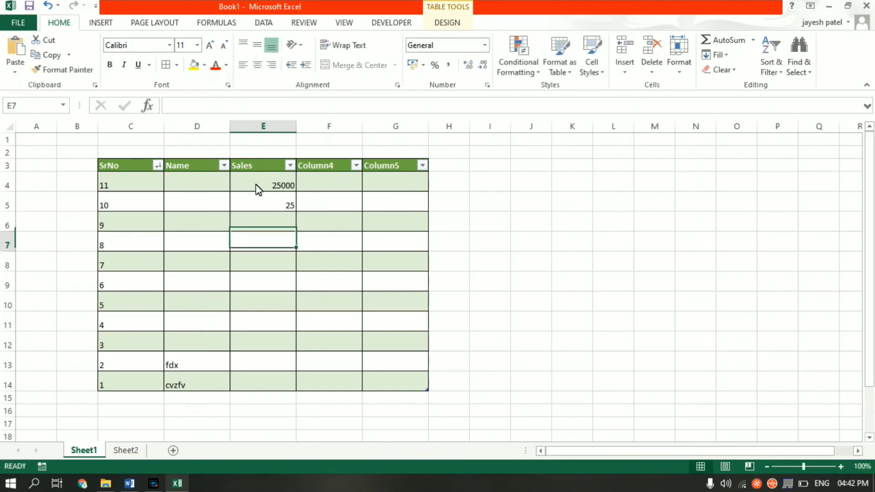
type("35500")
key("Return")
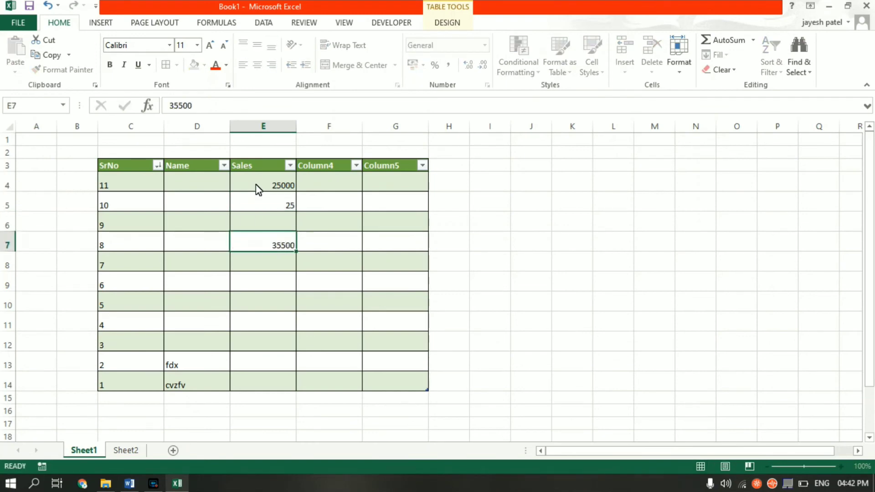
- Apply ₹ English (India) accounting format to column E, showing values like ₹ 25,000.00
left_click(268, 130)
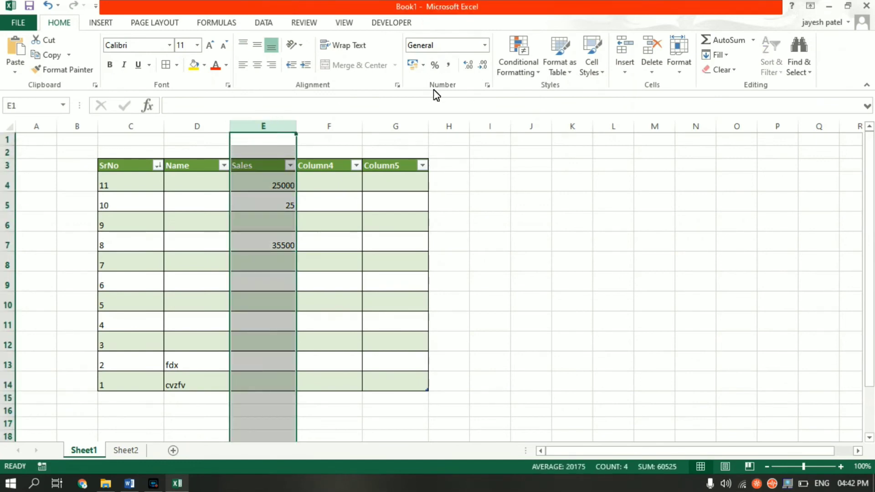
left_click(424, 65)
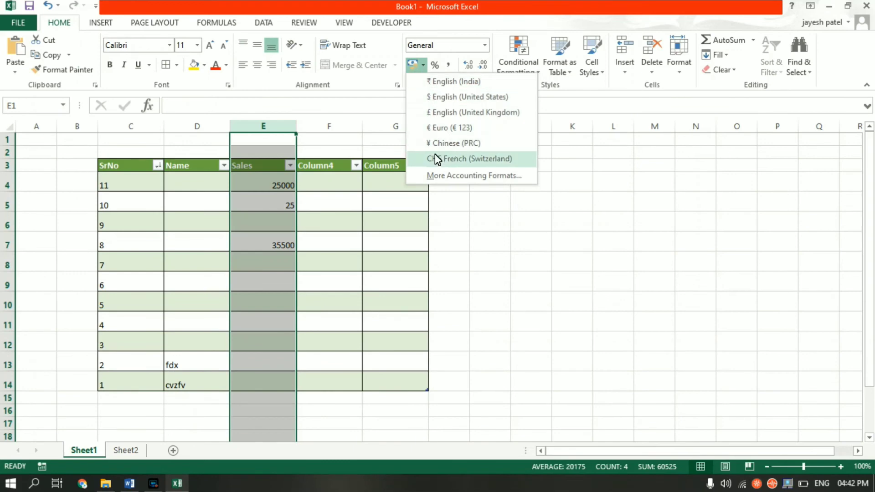
left_click(440, 82)
left_click(462, 225)
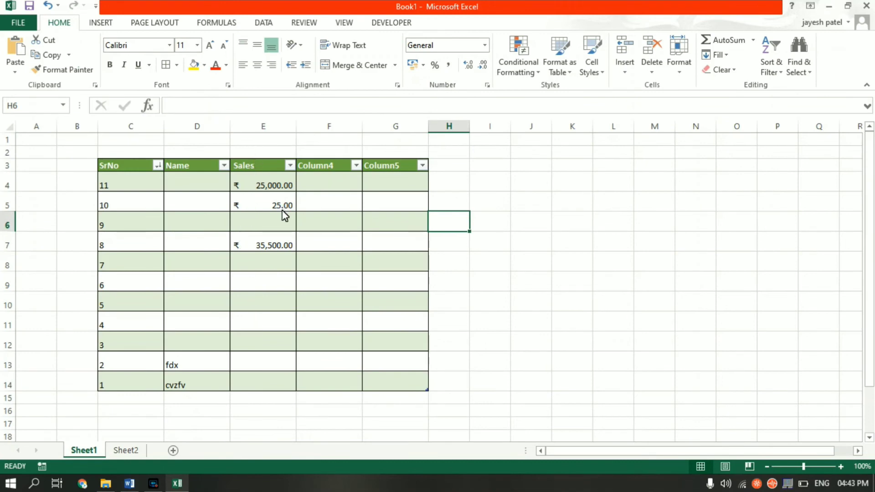
- Format column E as ₹ Currency with 0 decimal places, e.g. ₹ 25,000 and ₹ 35,500
left_click(278, 126)
right_click(278, 155)
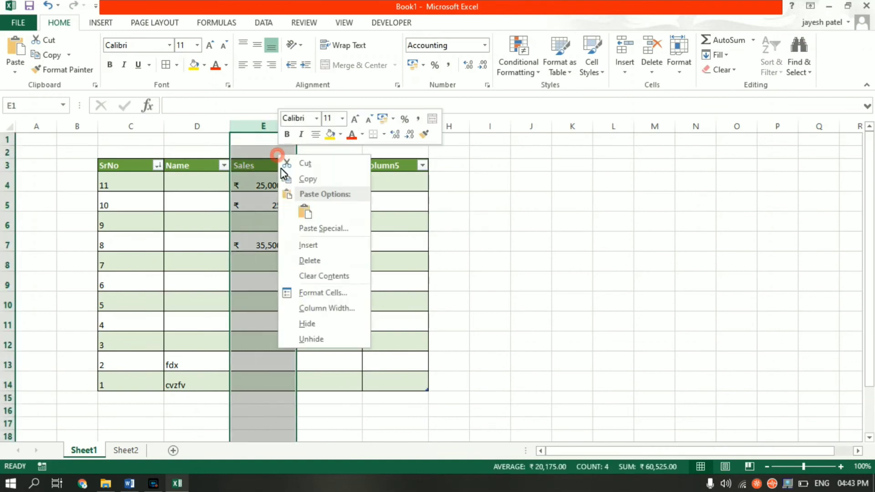
left_click(319, 295)
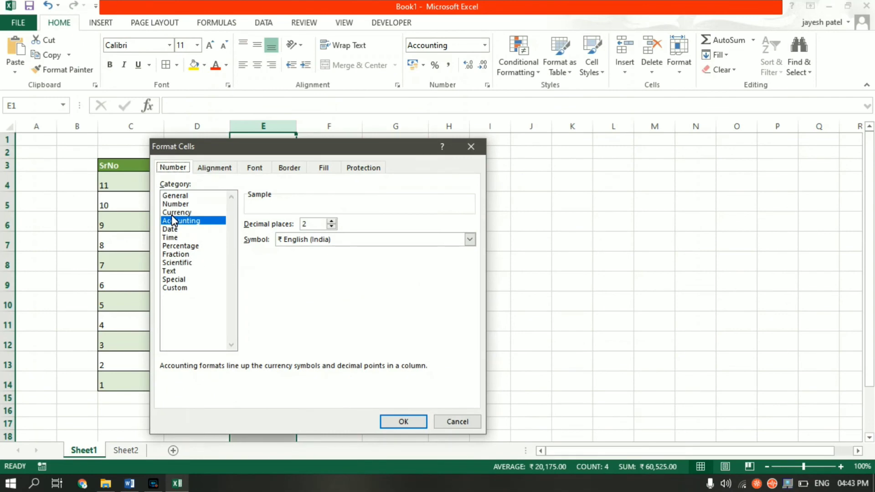
left_click(178, 221)
left_click(325, 243)
left_click(326, 243)
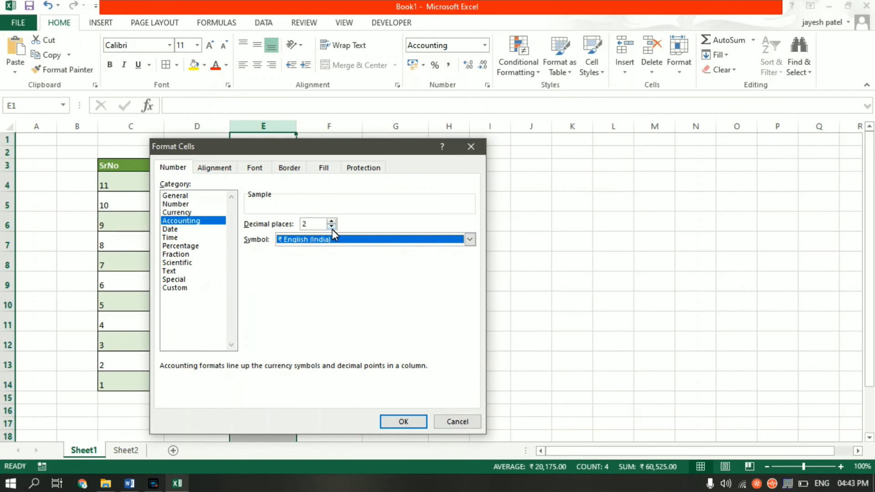
left_click(331, 228)
left_click(331, 228)
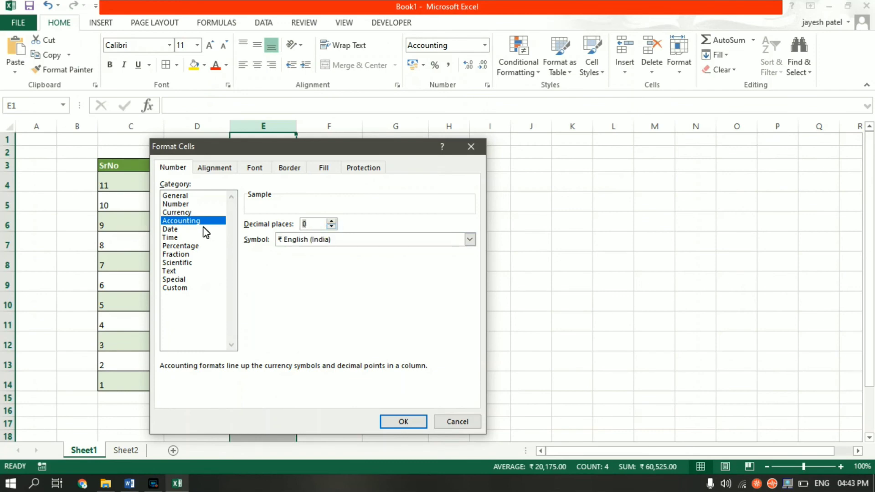
left_click(187, 213)
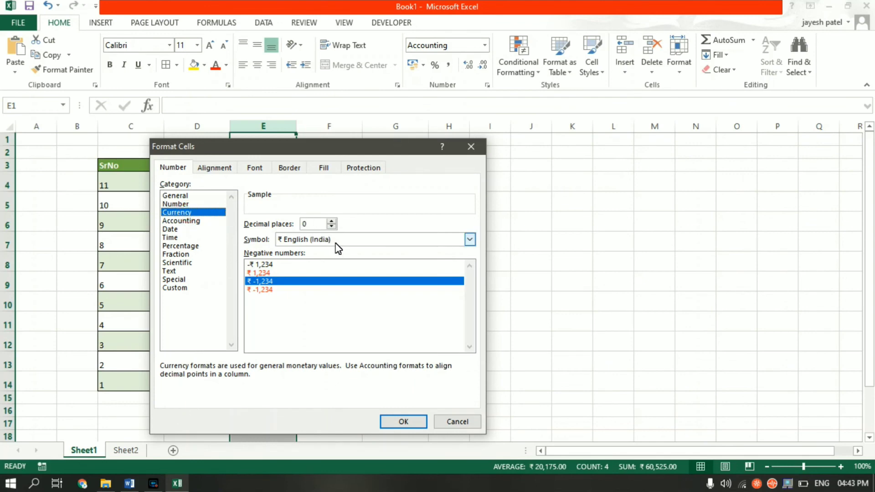
left_click(403, 422)
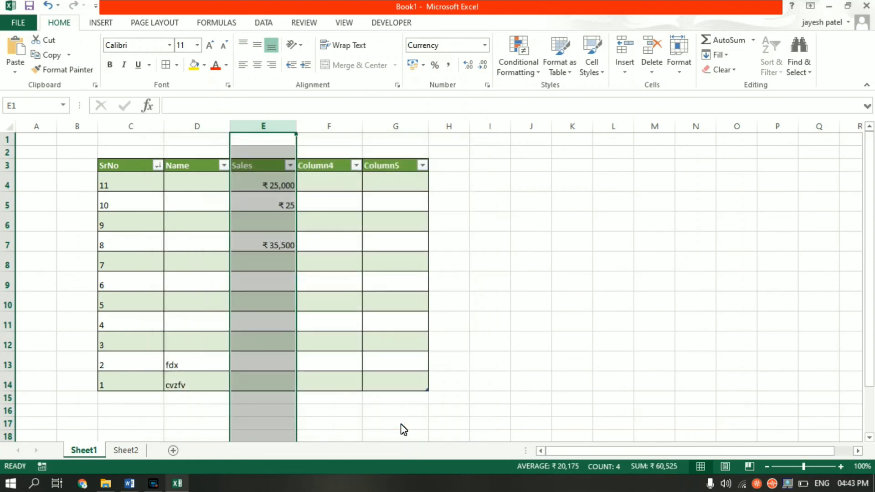
left_click(488, 289)
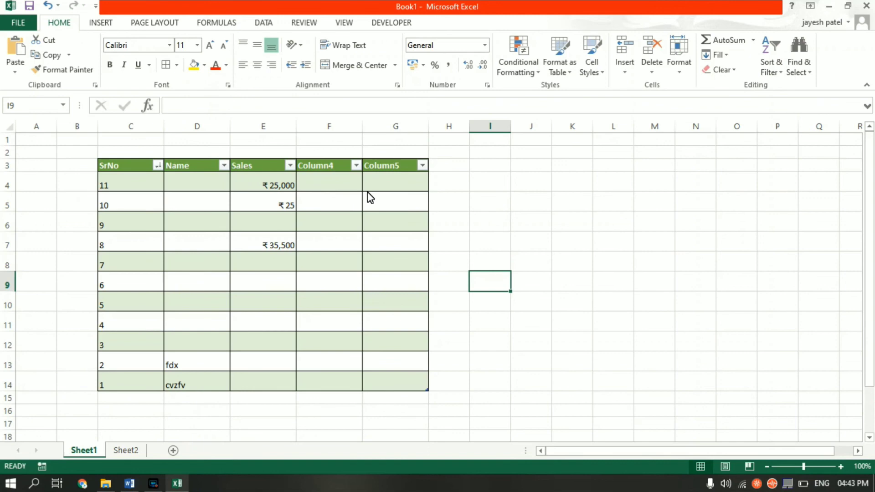
left_click(289, 227)
left_click(489, 257)
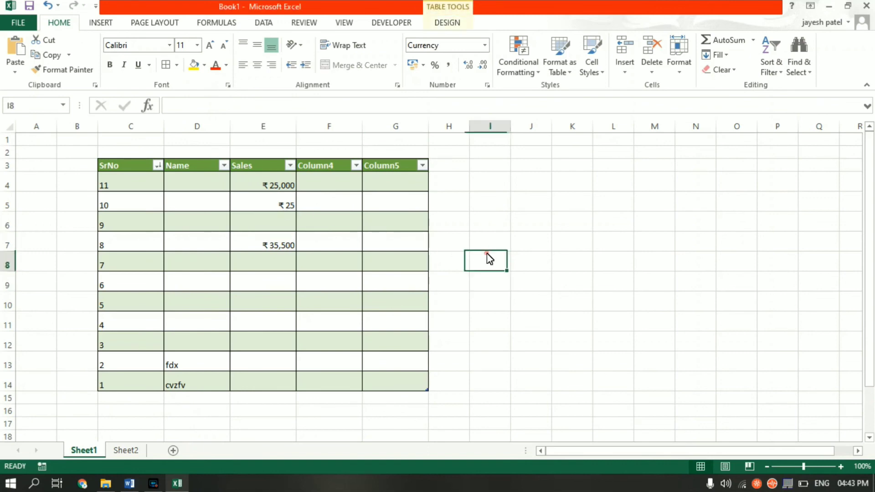
left_click(444, 165)
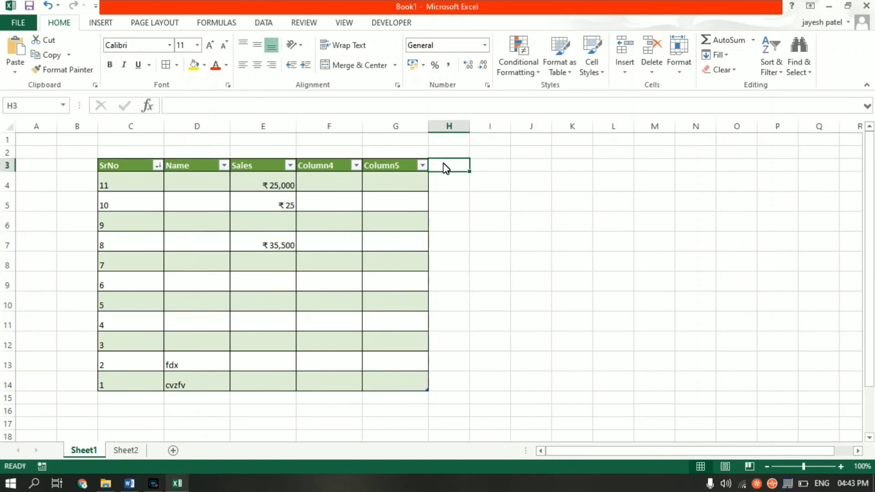